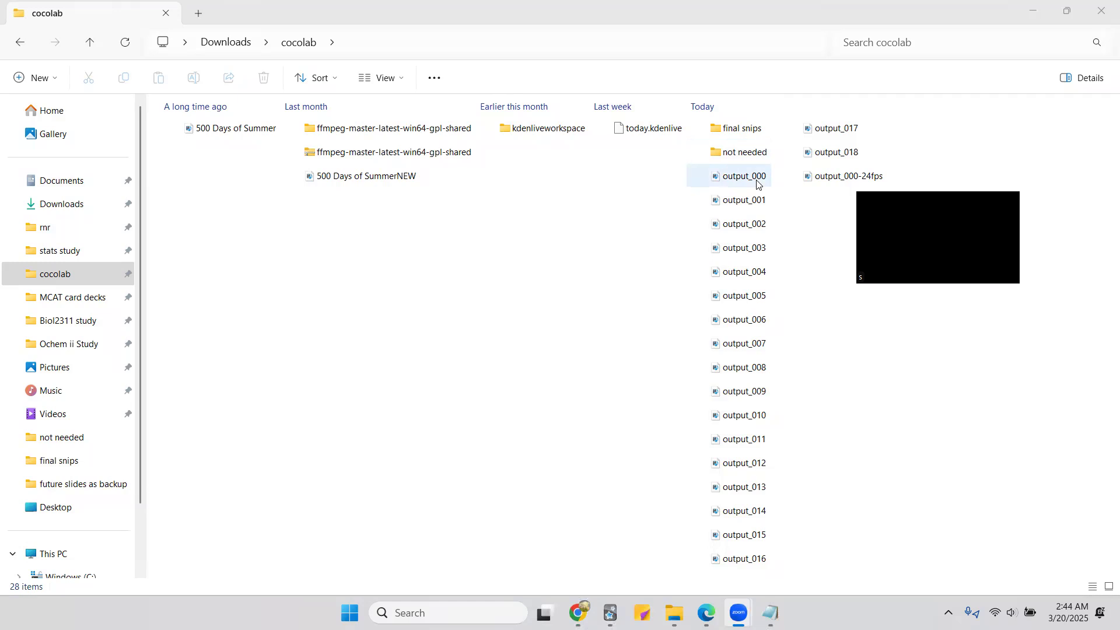
Step: Find and launch the Kdenlive video editor
left_click_drag(783, 189, 827, 204)
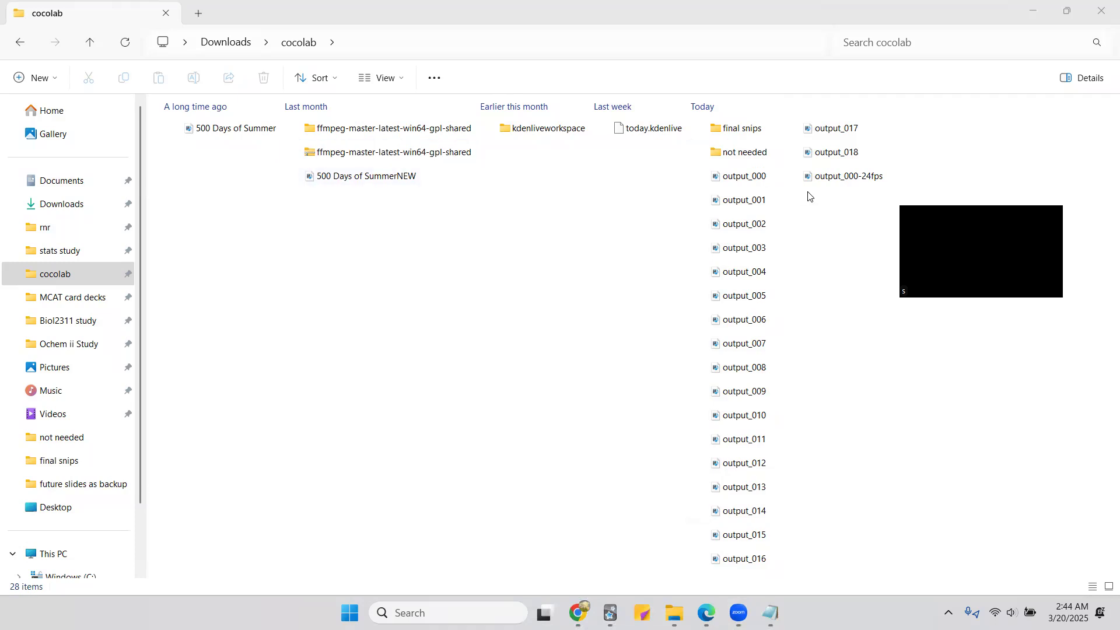
left_click(351, 610)
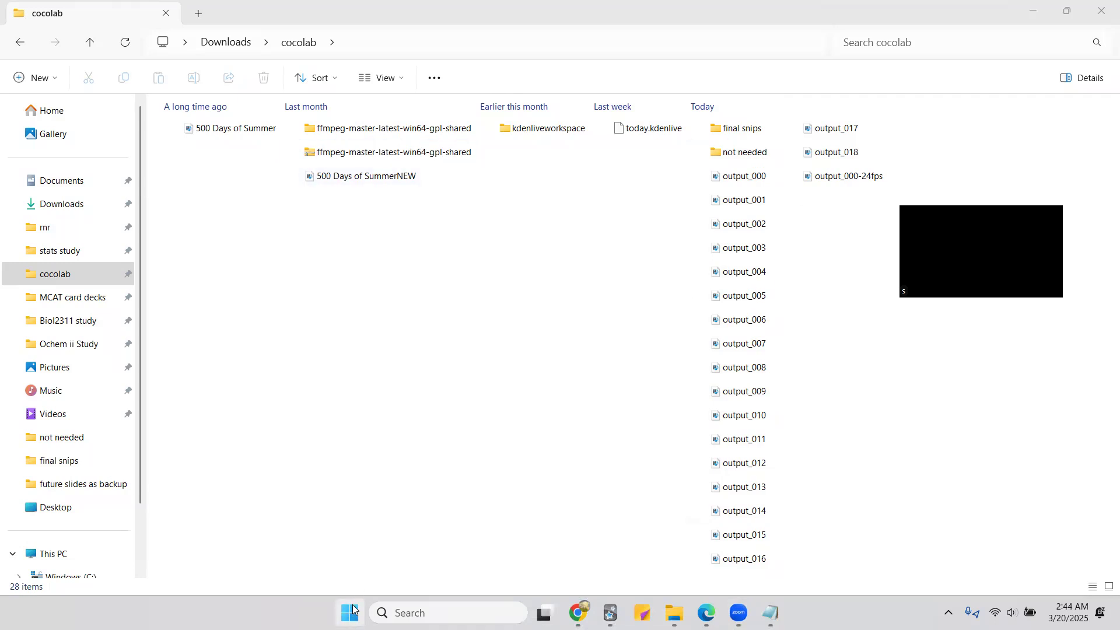
type("kdenlive")
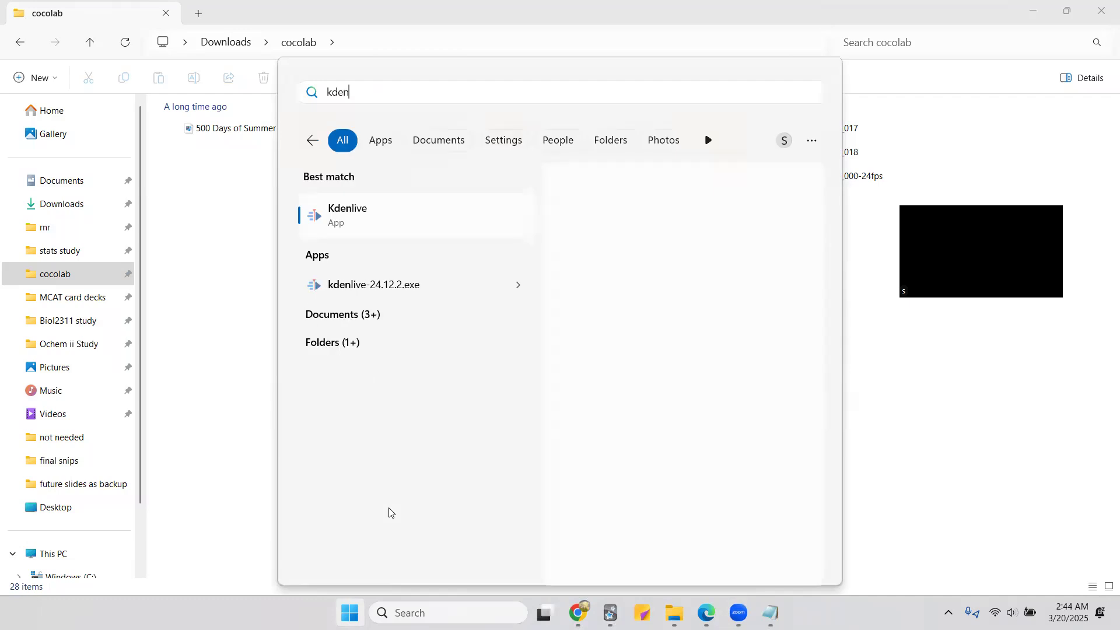
left_click(448, 226)
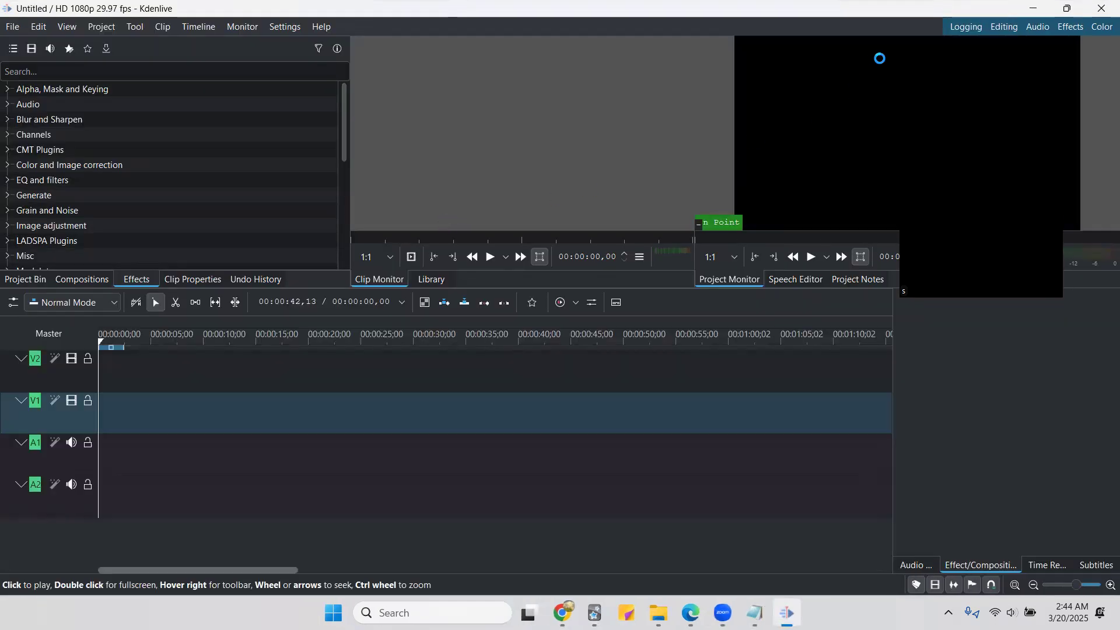
Step: Display the Project Bin and arrange the Kdenlive window so the video files in the cocolab folder stay visible
left_click(1072, 9)
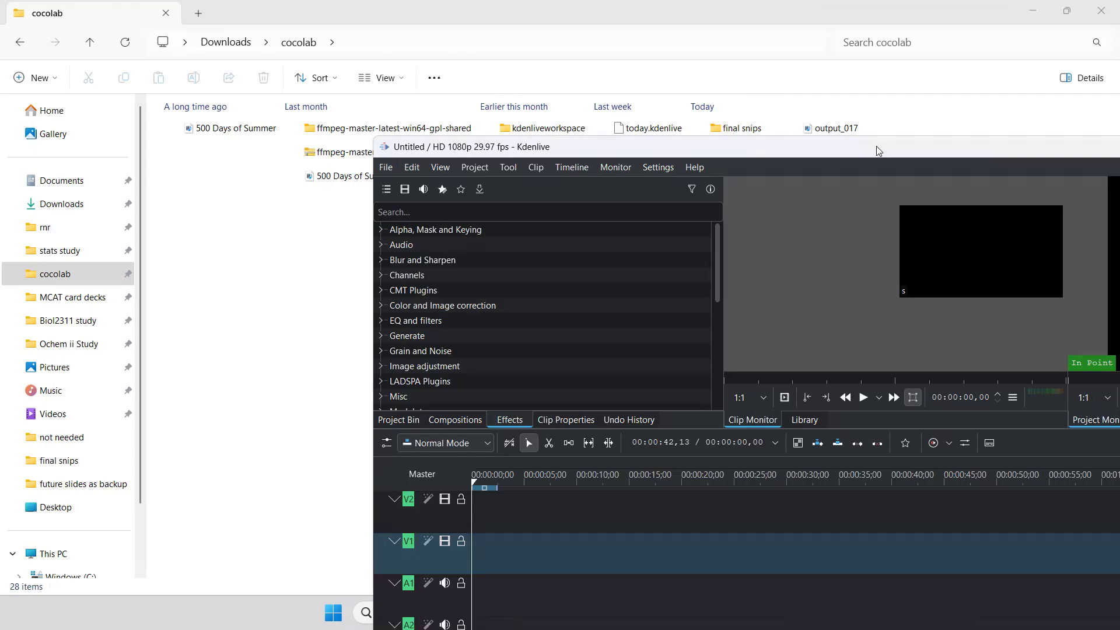
left_click_drag(880, 151, 516, 94)
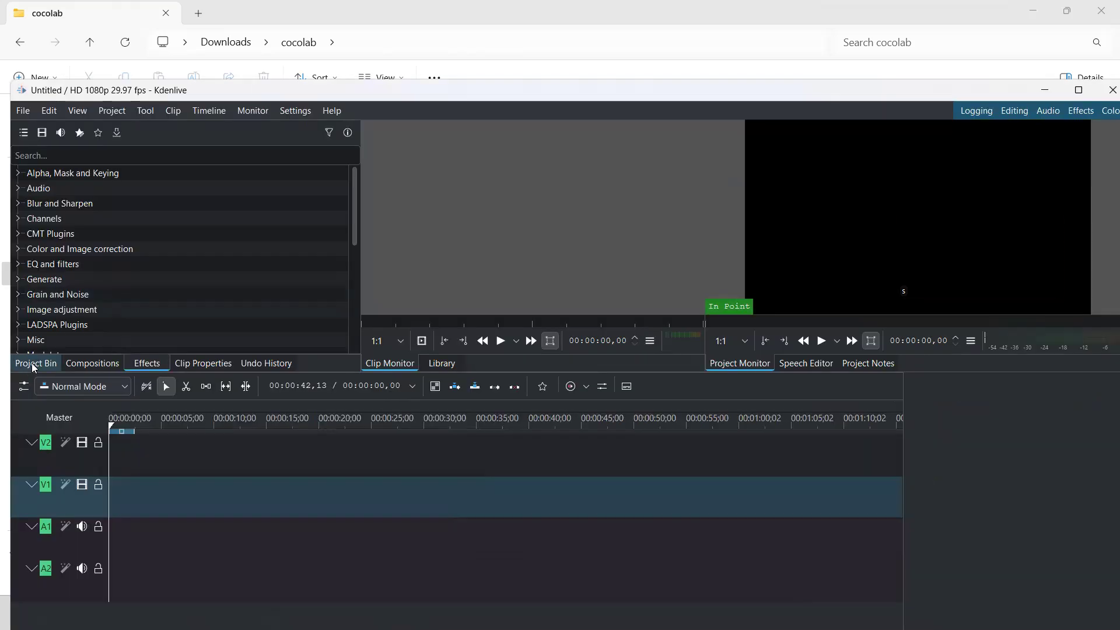
left_click(35, 364)
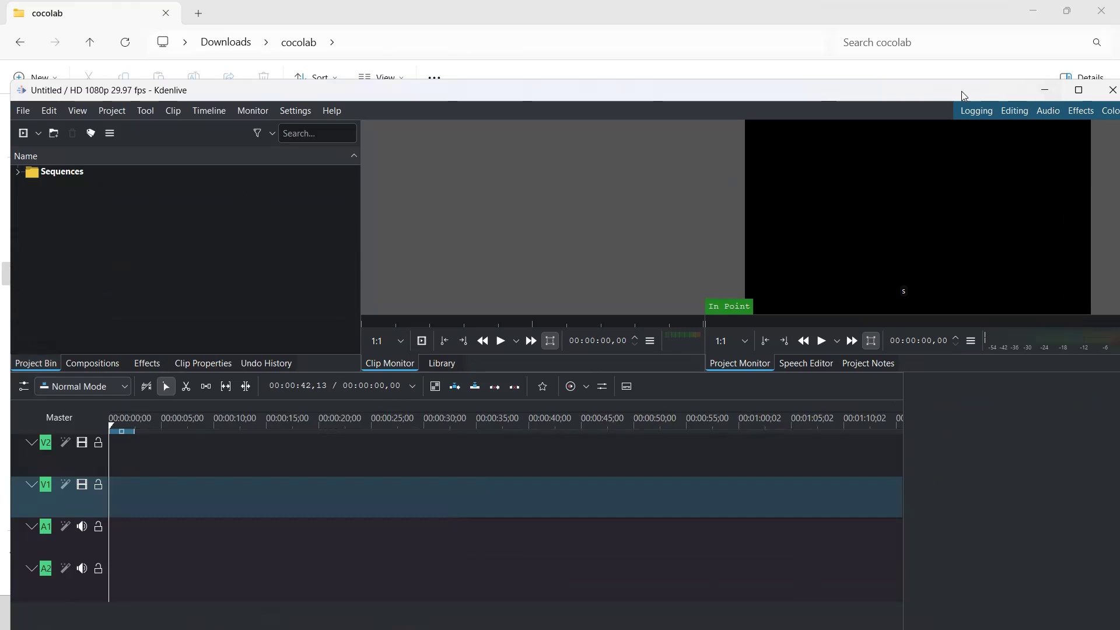
left_click_drag(965, 98, 880, 272)
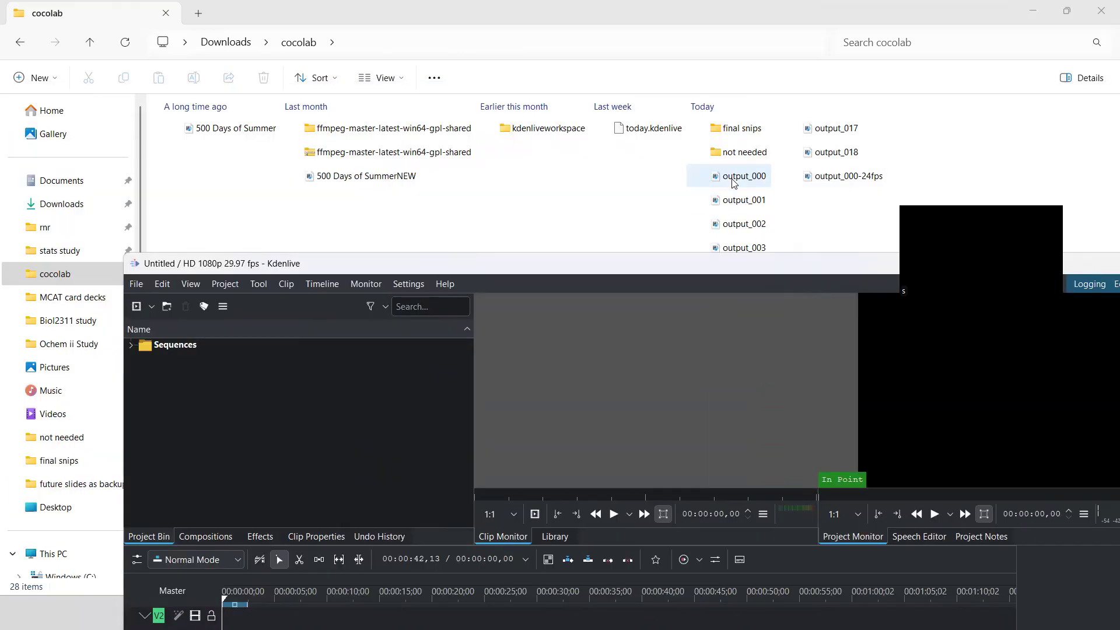
Step: Import output_000 from the cocolab folder into the Project Bin and transcode it as Lossless (Huge files)
left_click_drag(743, 180, 178, 371)
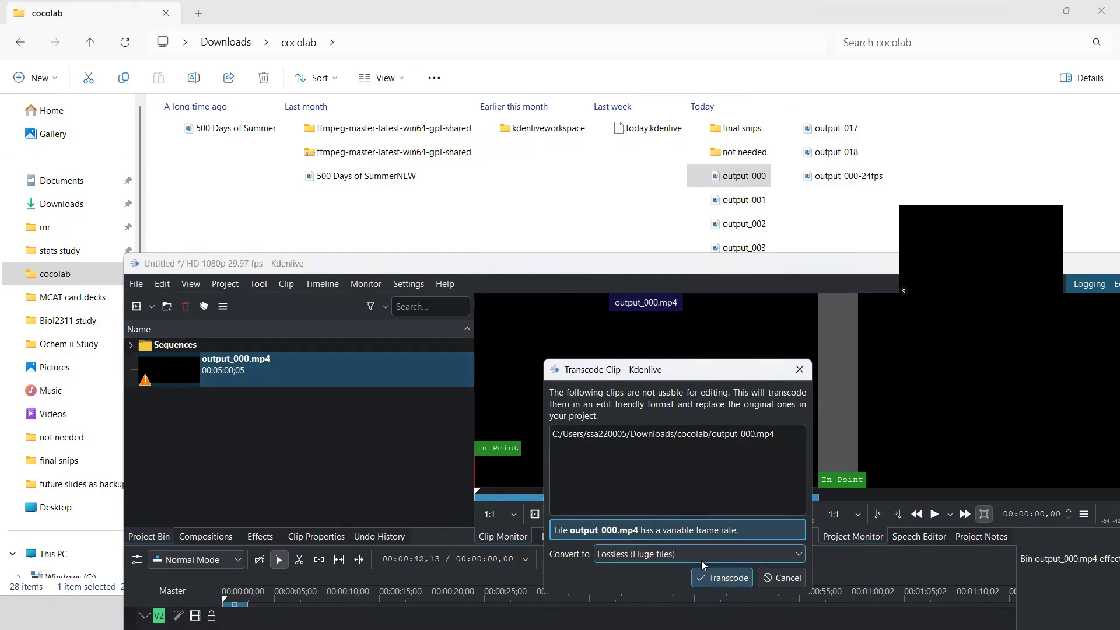
left_click(660, 559)
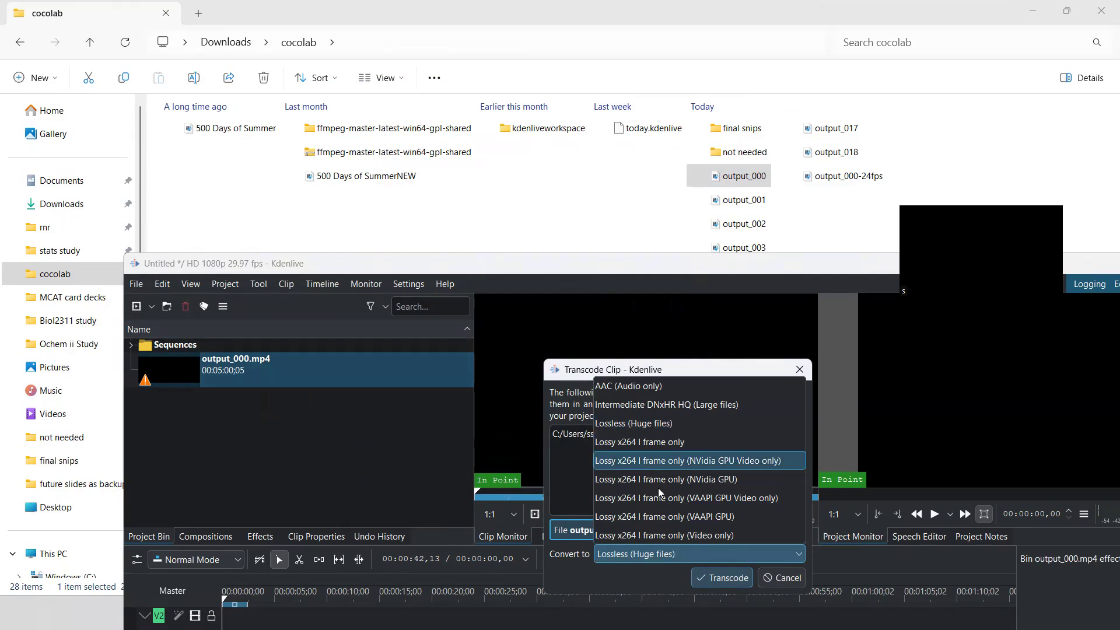
left_click(660, 570)
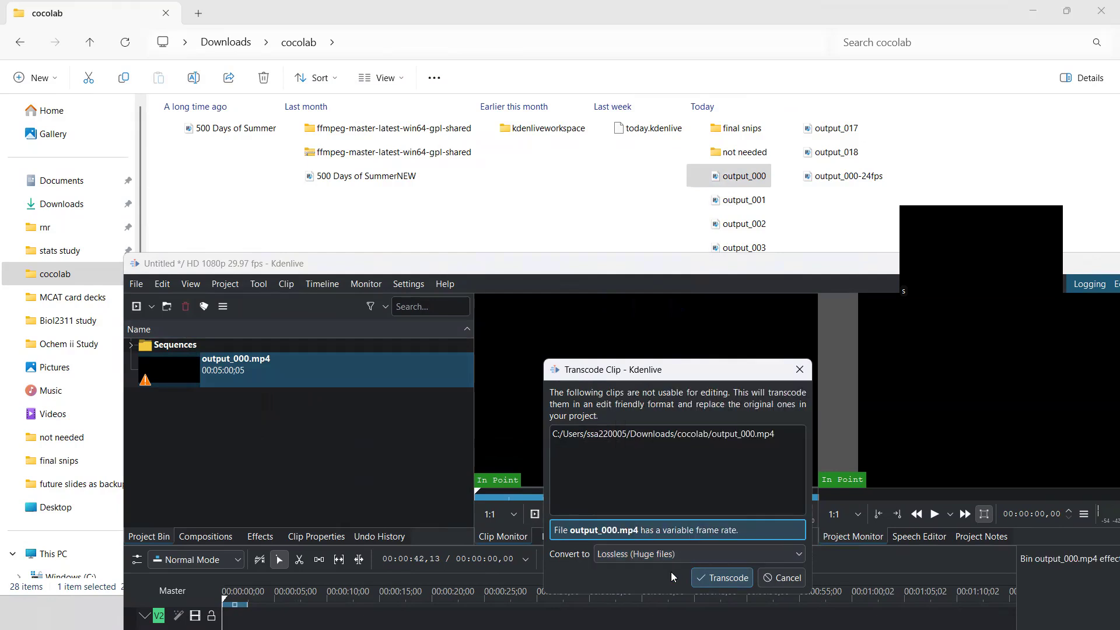
left_click(715, 578)
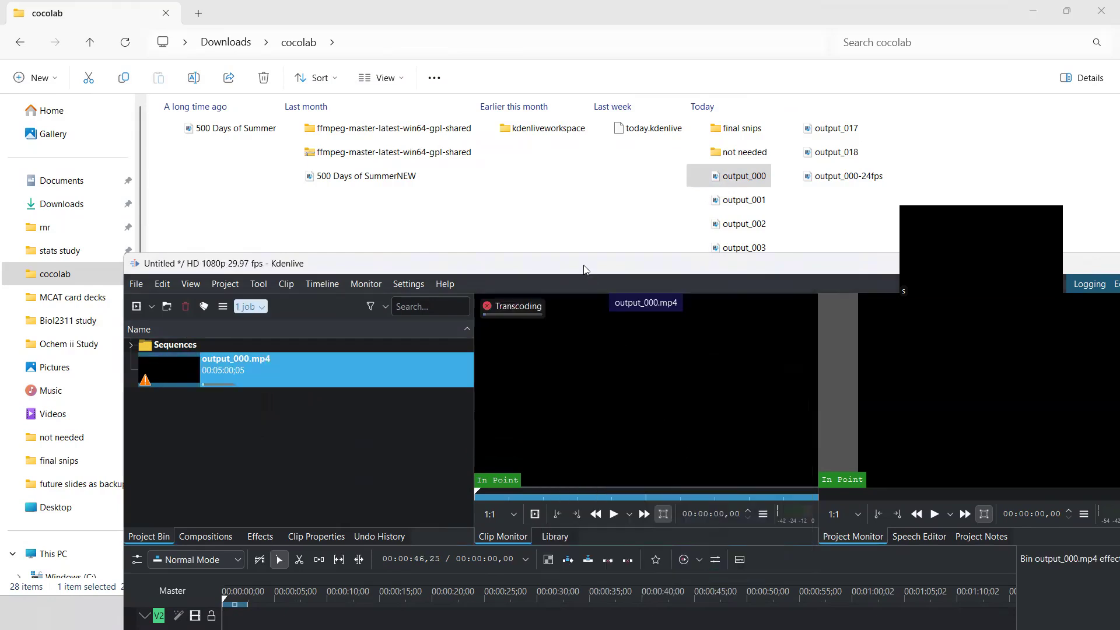
Step: Maximize Kdenlive, decline the switch to the clip's profile, and place the transcoded clip at the start of track V1
left_click_drag(1023, 263, 852, 121)
left_click(1021, 123)
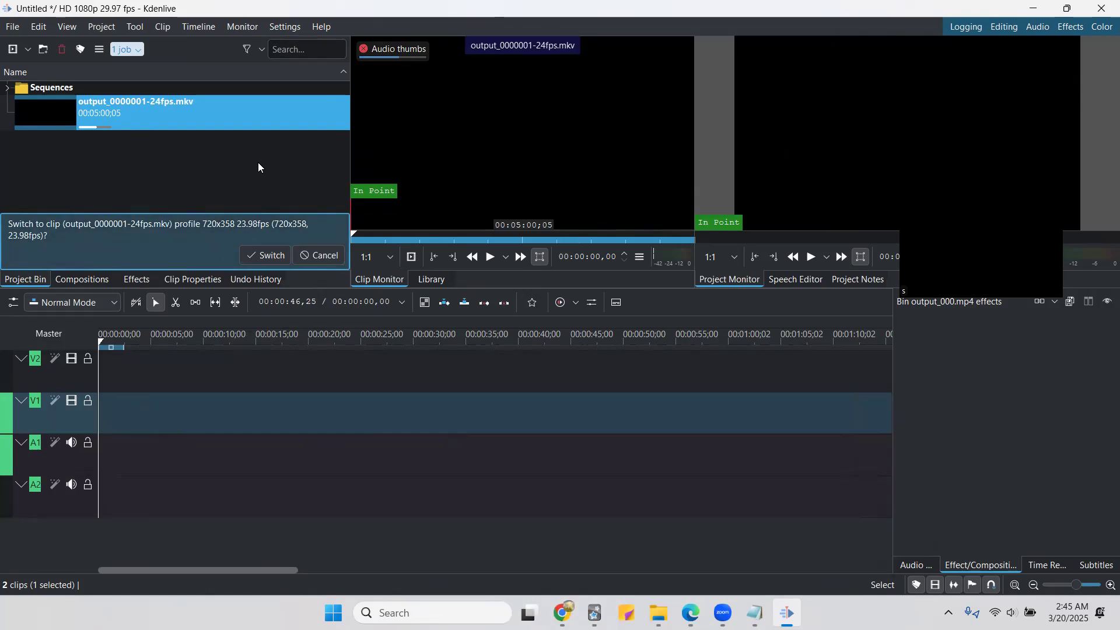
left_click(317, 257)
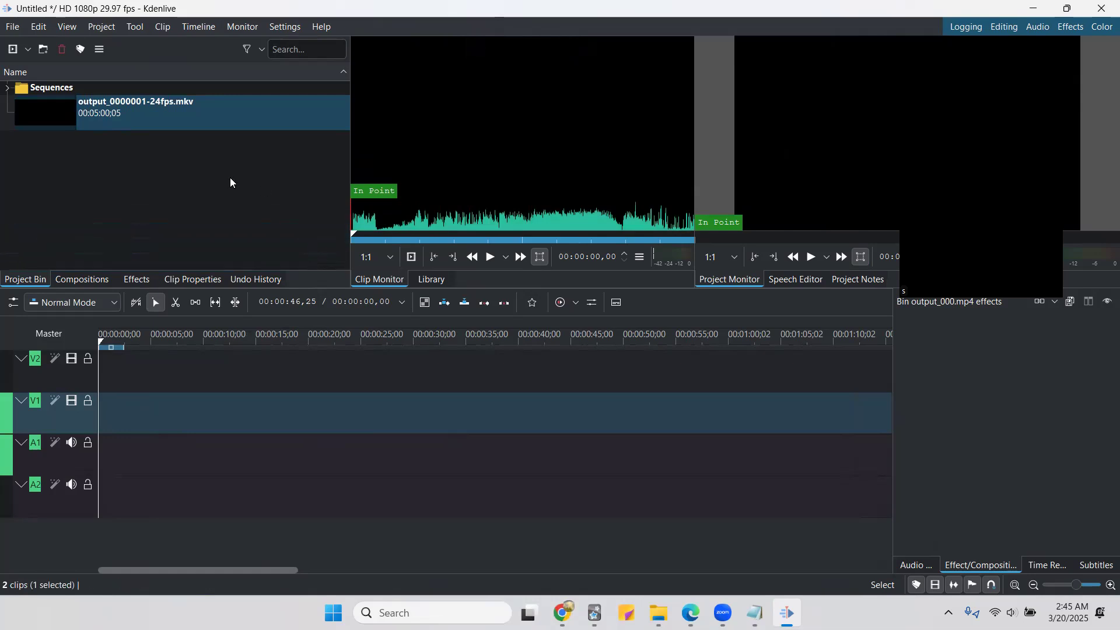
left_click(59, 114)
left_click_drag(59, 118, 100, 406)
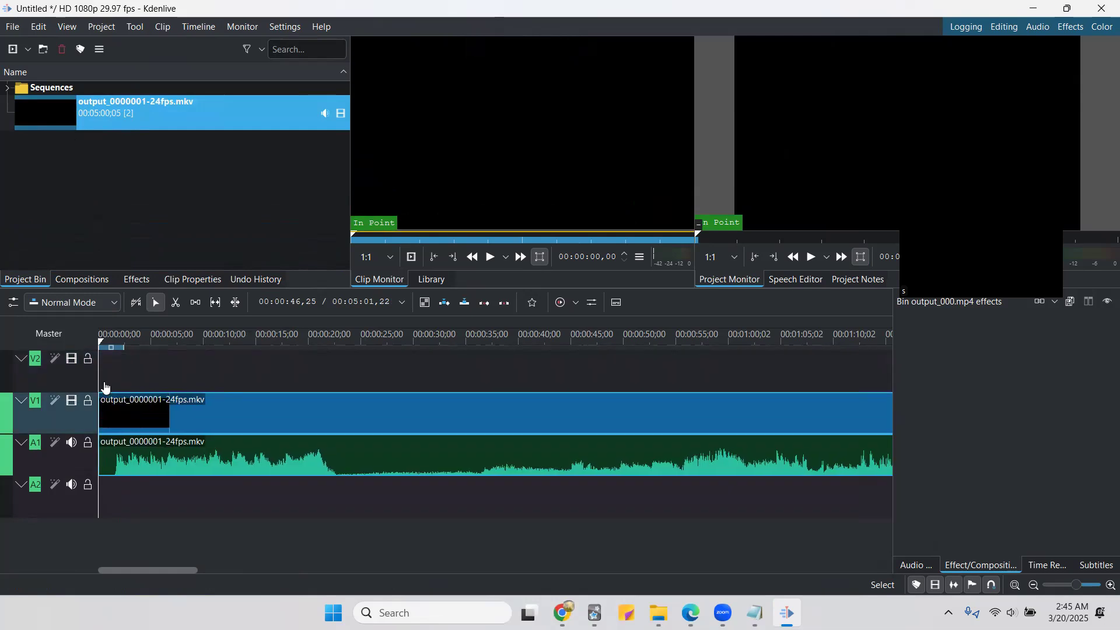
Step: Play and scrub the clip in the Clip Monitor, and scrub the timeline playhead to compare it with the Project Monitor
left_click(489, 257)
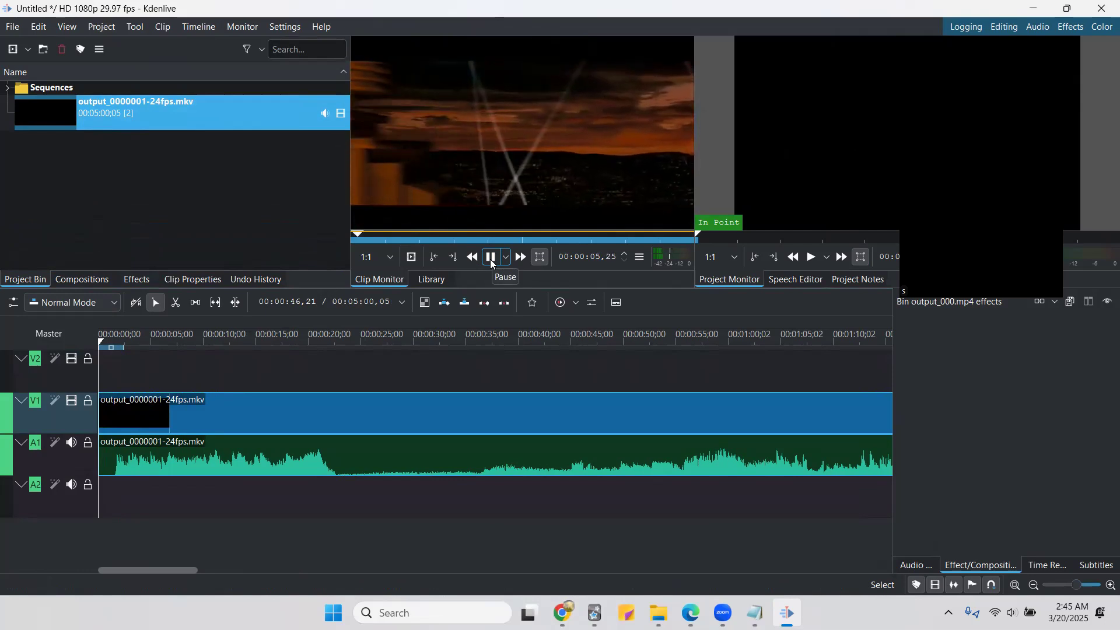
left_click(490, 259)
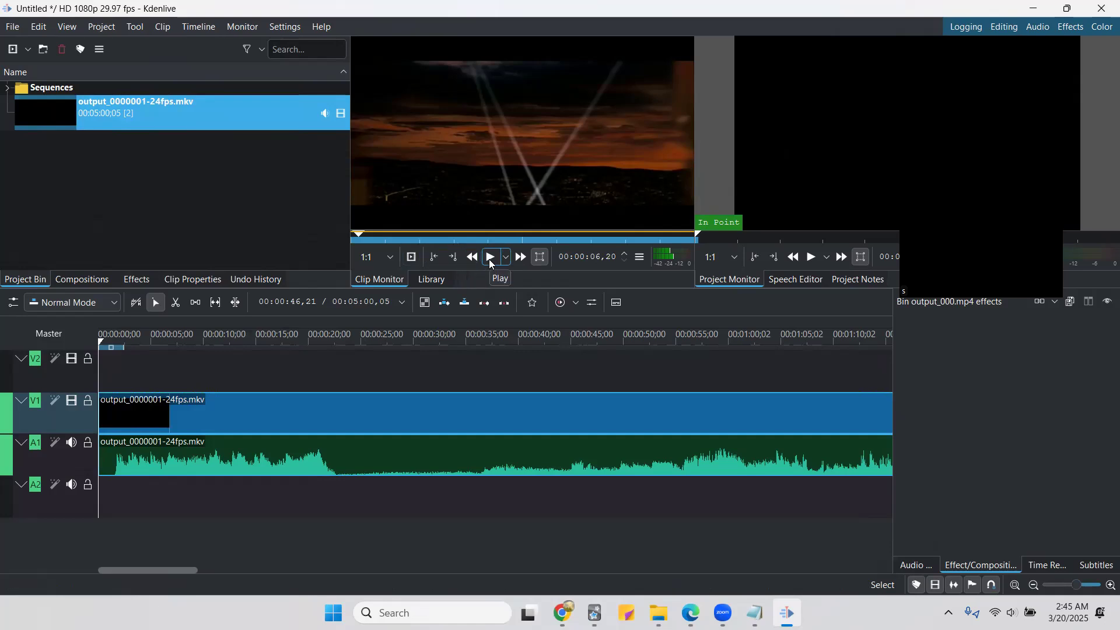
mouse_move(377, 215)
key("space")
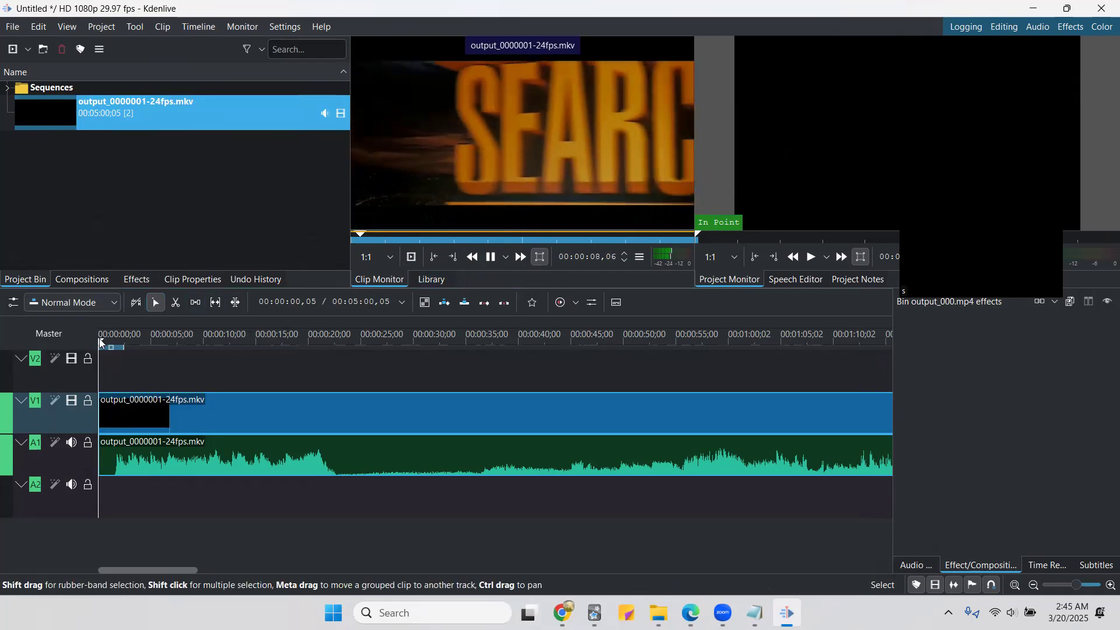
left_click_drag(100, 343, 166, 338)
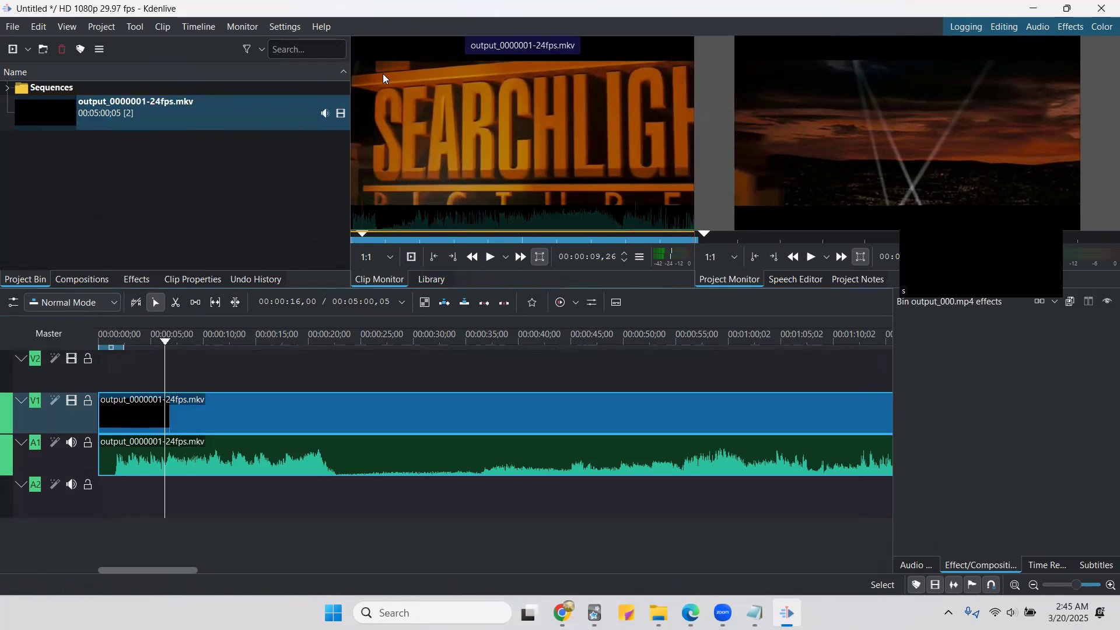
mouse_move(522, 207)
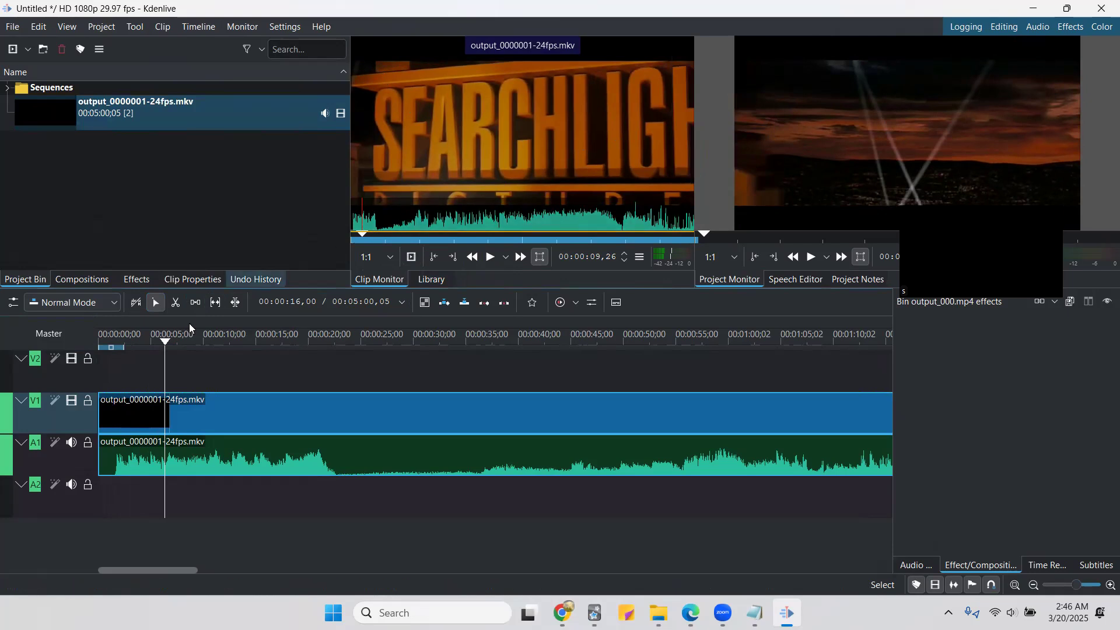
left_click(374, 234)
left_click_drag(378, 233, 374, 233)
mouse_move(165, 343)
left_mouse_down()
mouse_move(205, 339)
mouse_move(167, 339)
left_mouse_up()
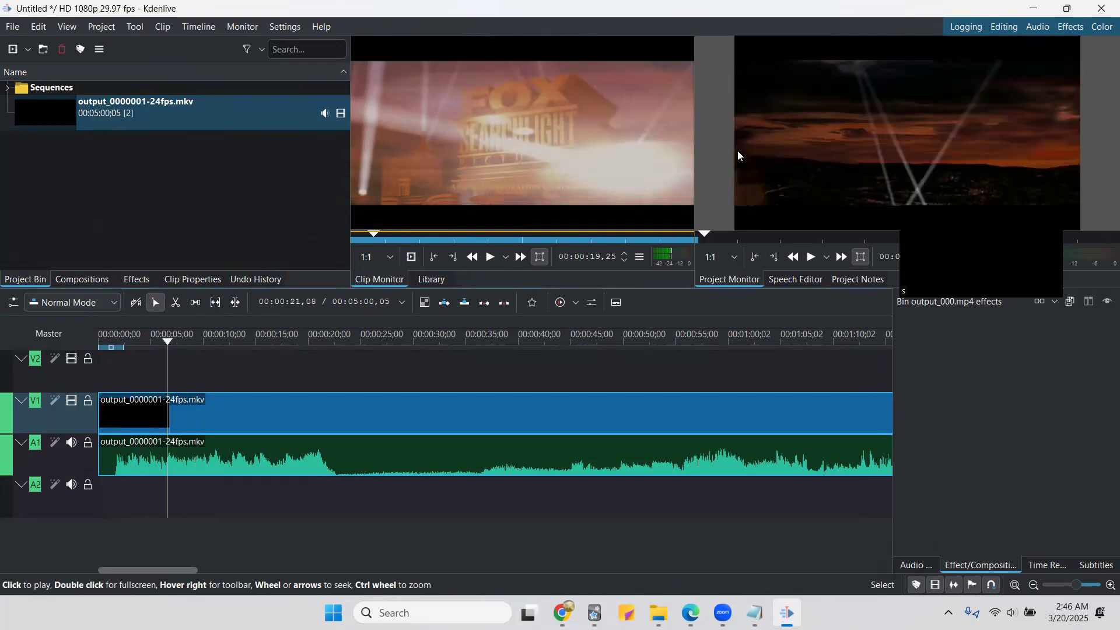
Step: Seek the Clip Monitor to 00:02:00,28, where the shot of the dark-haired woman begins
left_click(378, 233)
left_click_drag(378, 233, 489, 232)
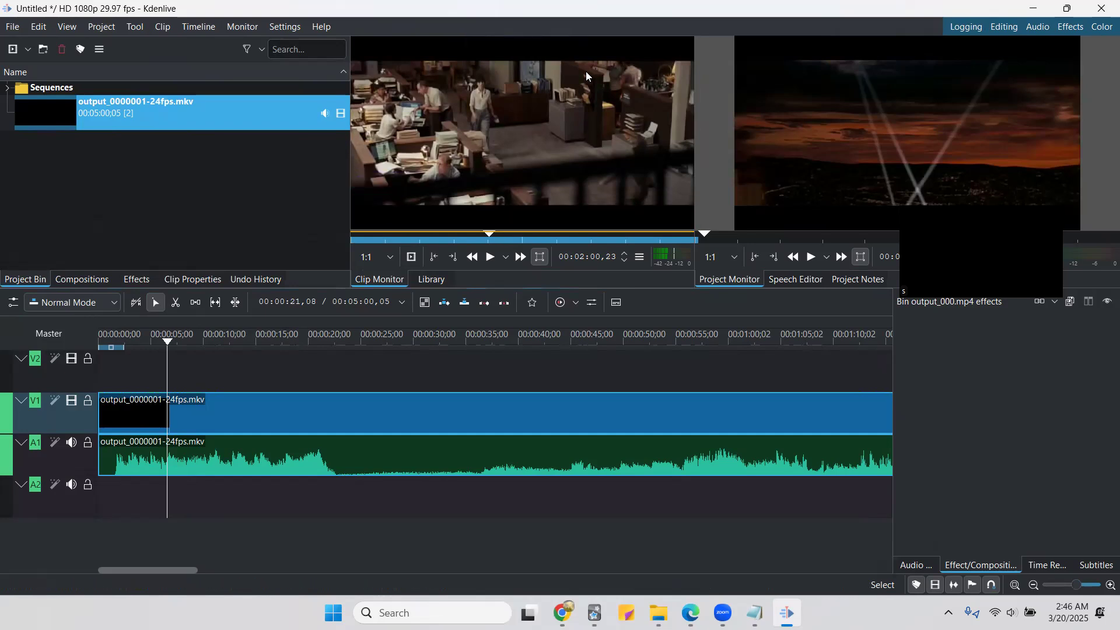
key("Right")
key("Right")
key("Right")
key("Right")
key("Right")
key("Right")
key("Right")
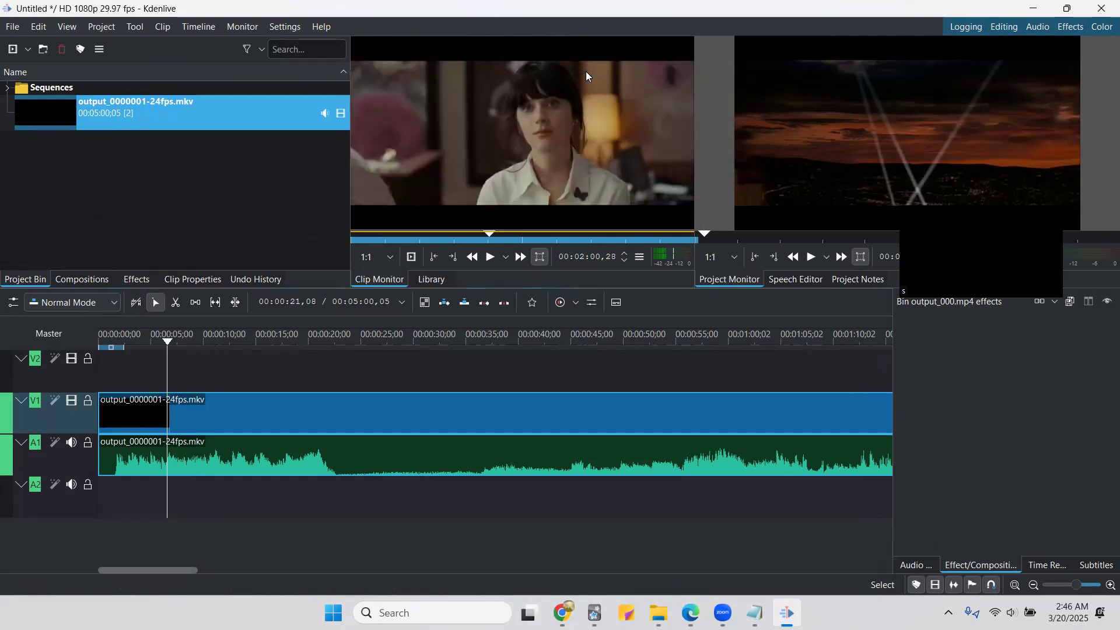
key("Left")
key("Left")
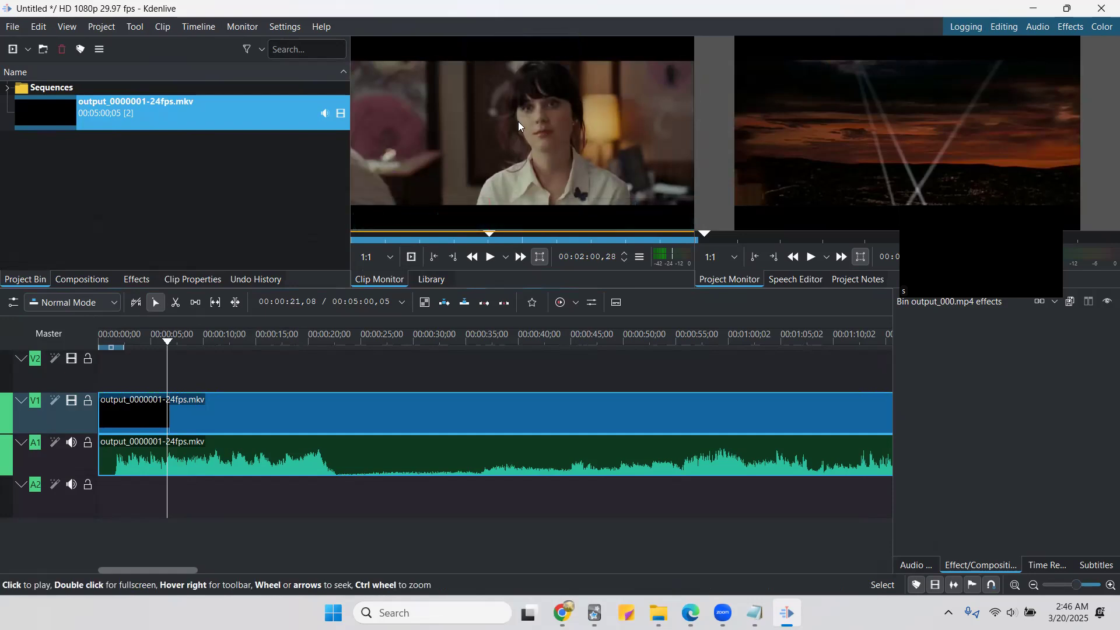
Step: Add a clip marker at 00:02:00,28 with the default comment Marker and Category 1
right_click(499, 122)
mouse_move(550, 175)
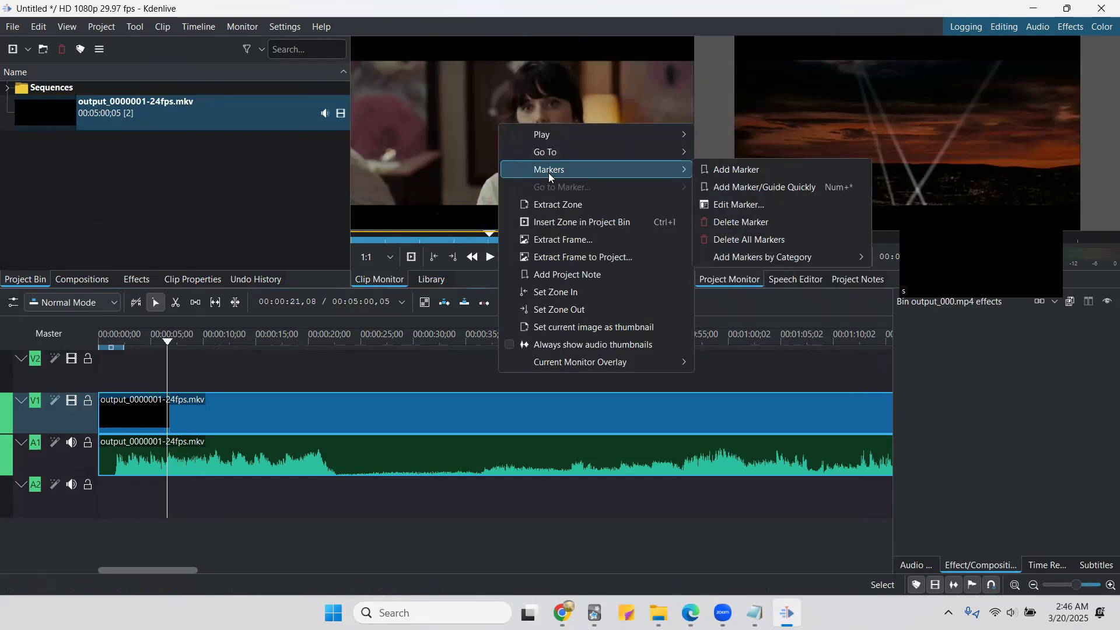
left_click(724, 170)
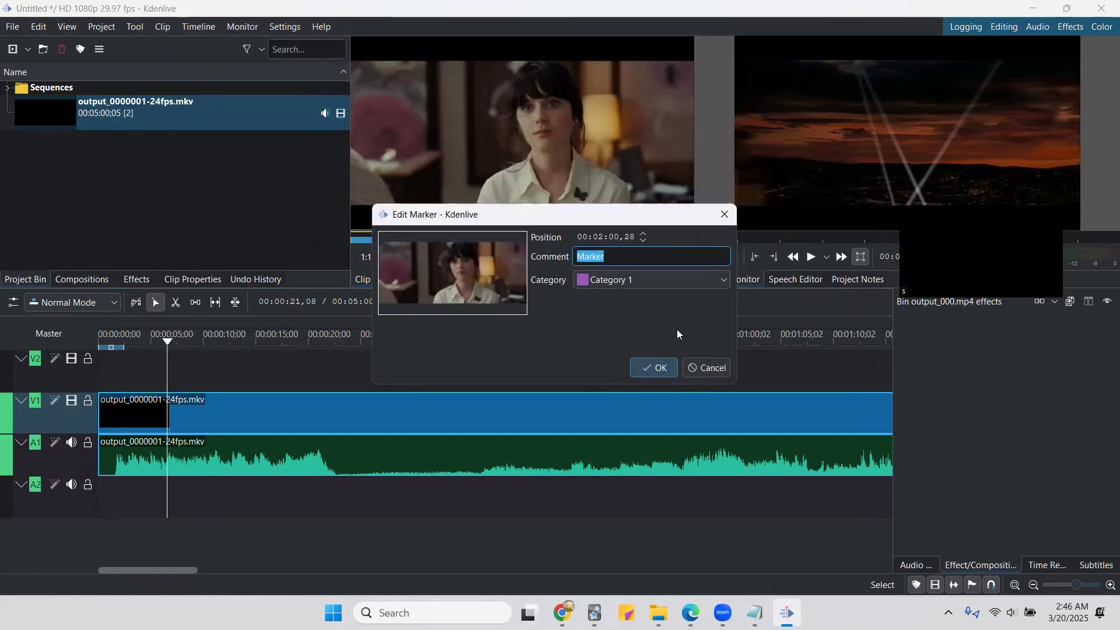
left_click(655, 366)
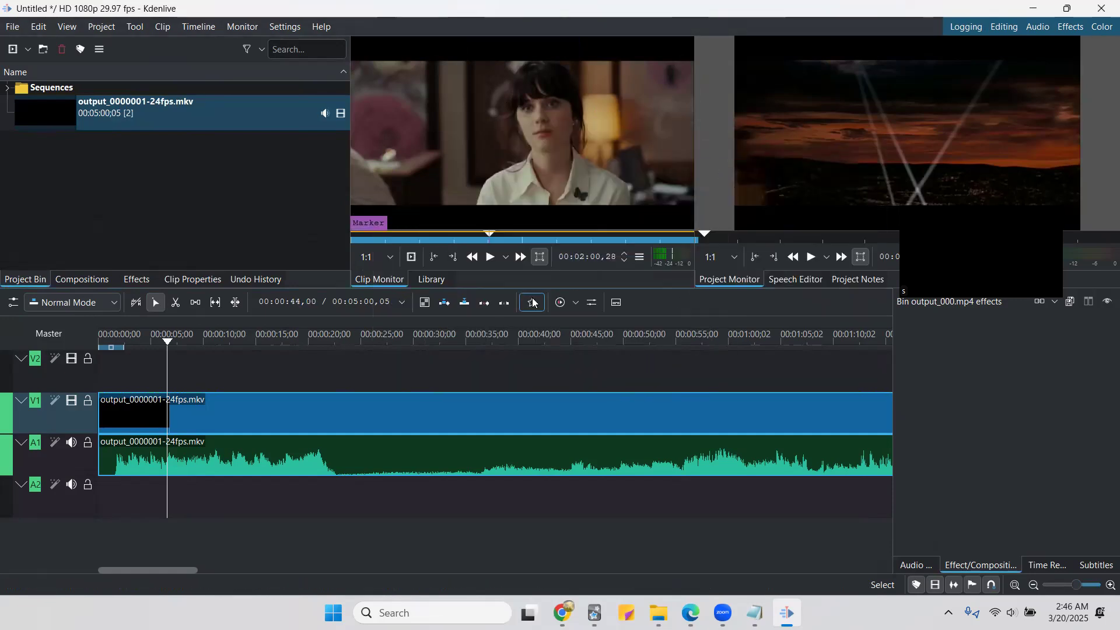
Step: Play the woman's shot onward from the marker, pause it, and step back a few frames to about 00:02:04,02
left_click(490, 258)
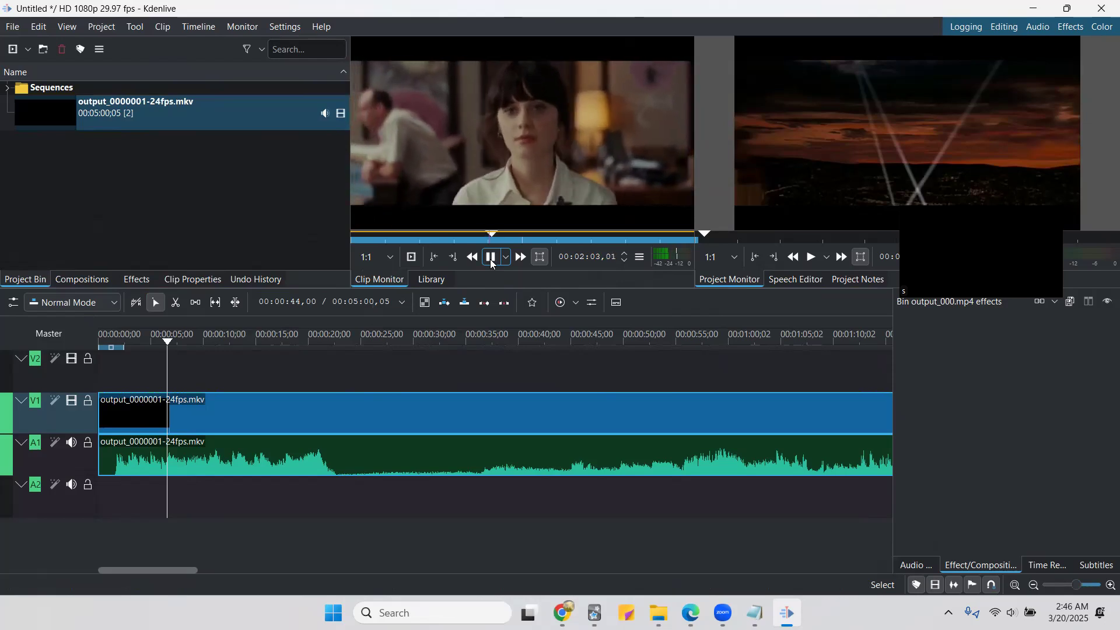
left_click(491, 264)
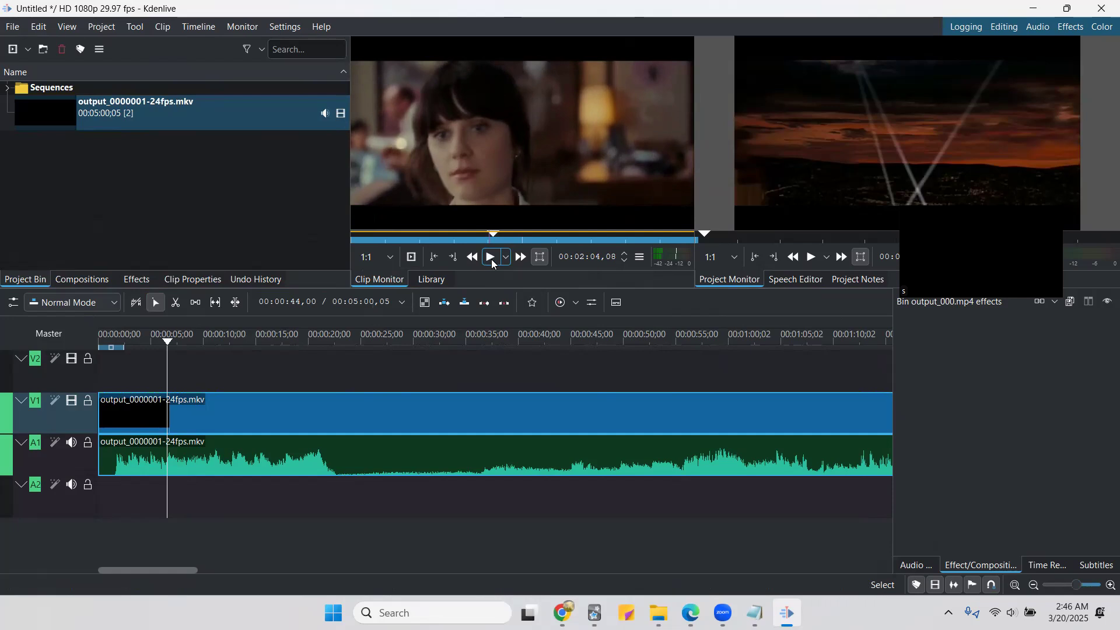
scroll(454, 142, "up", 1)
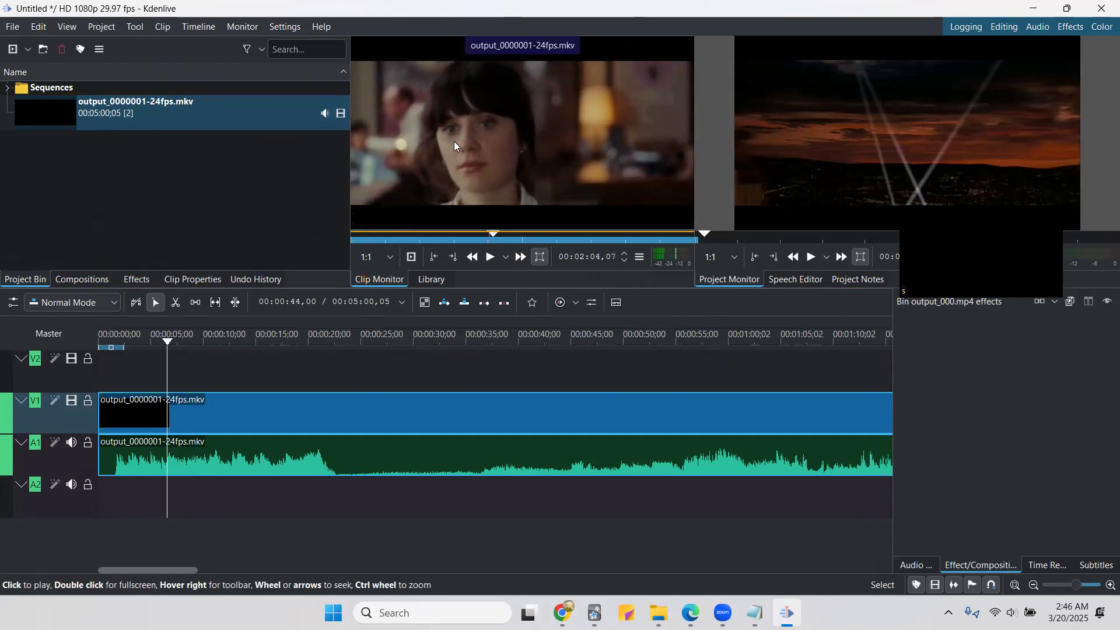
scroll(454, 142, "up", 4)
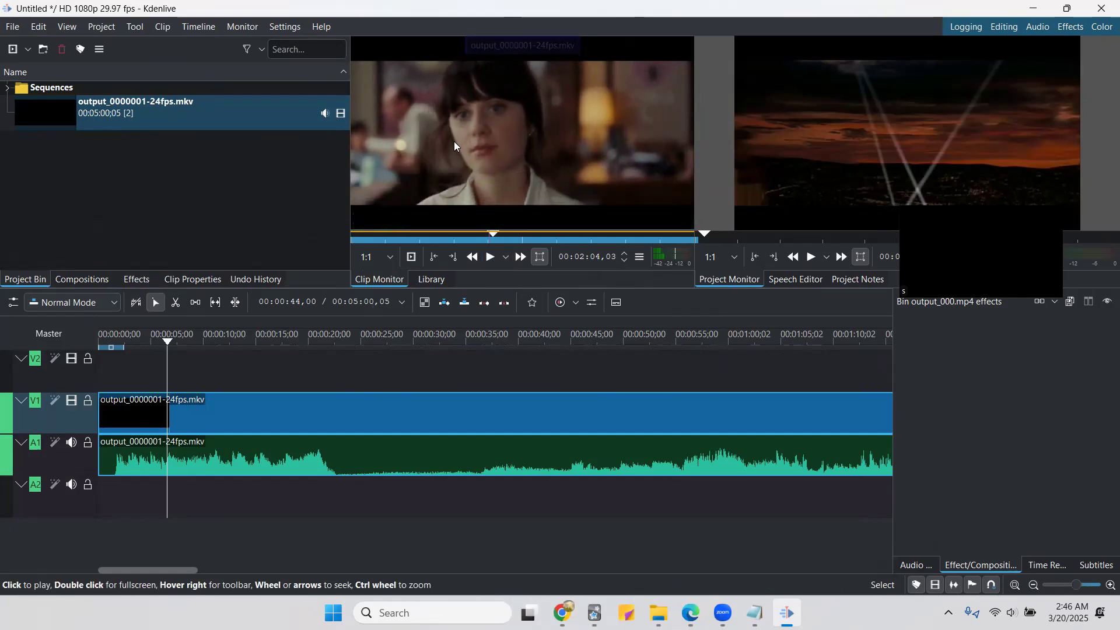
Step: Add a clip marker at 00:02:04,02 with the default comment Marker and Category 1, marking the end of the woman's shot
right_click(544, 123)
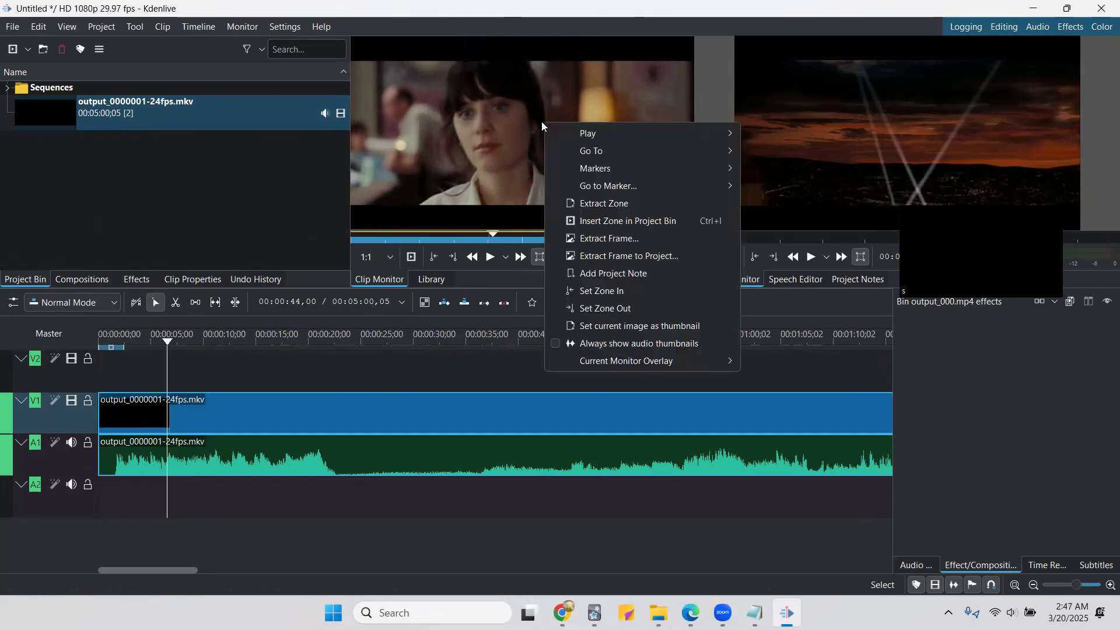
mouse_move(551, 132)
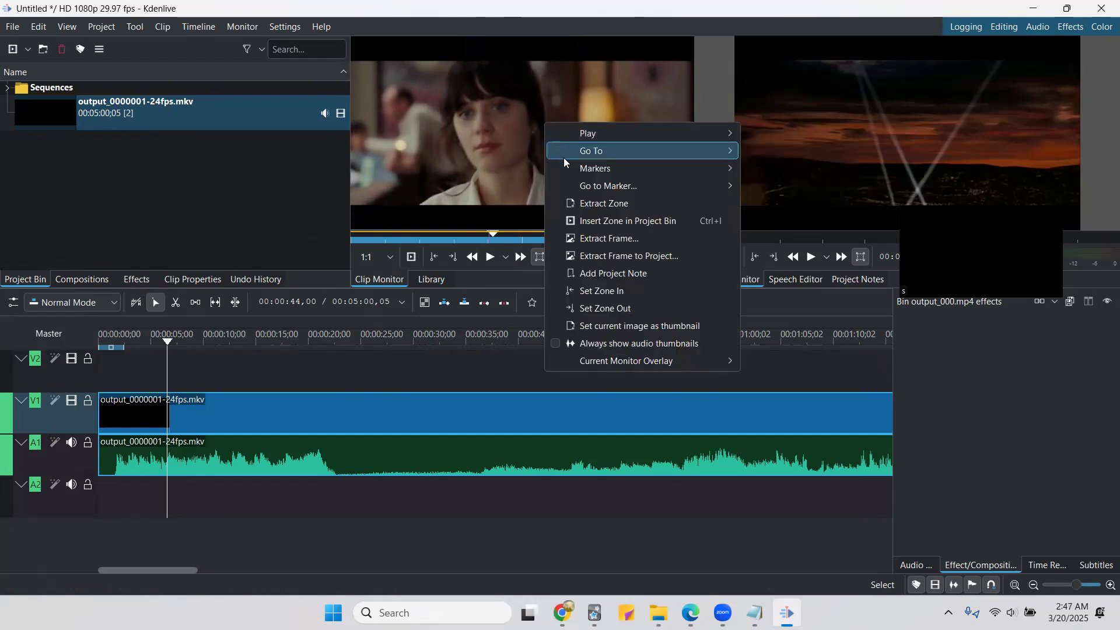
mouse_move(570, 167)
right_click(495, 157)
mouse_move(519, 198)
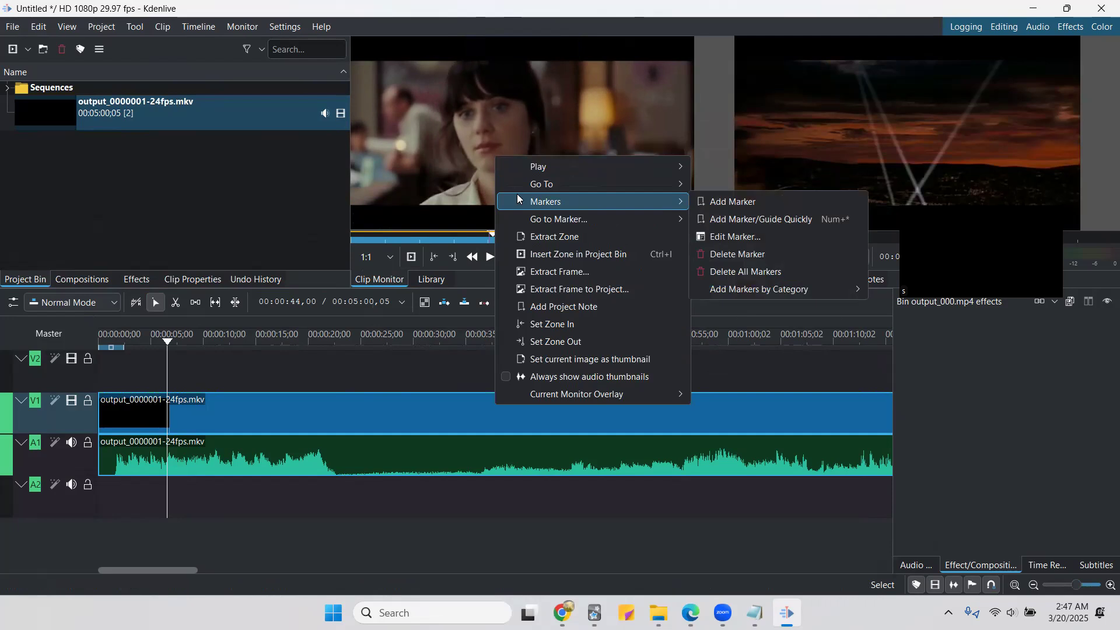
left_click(716, 202)
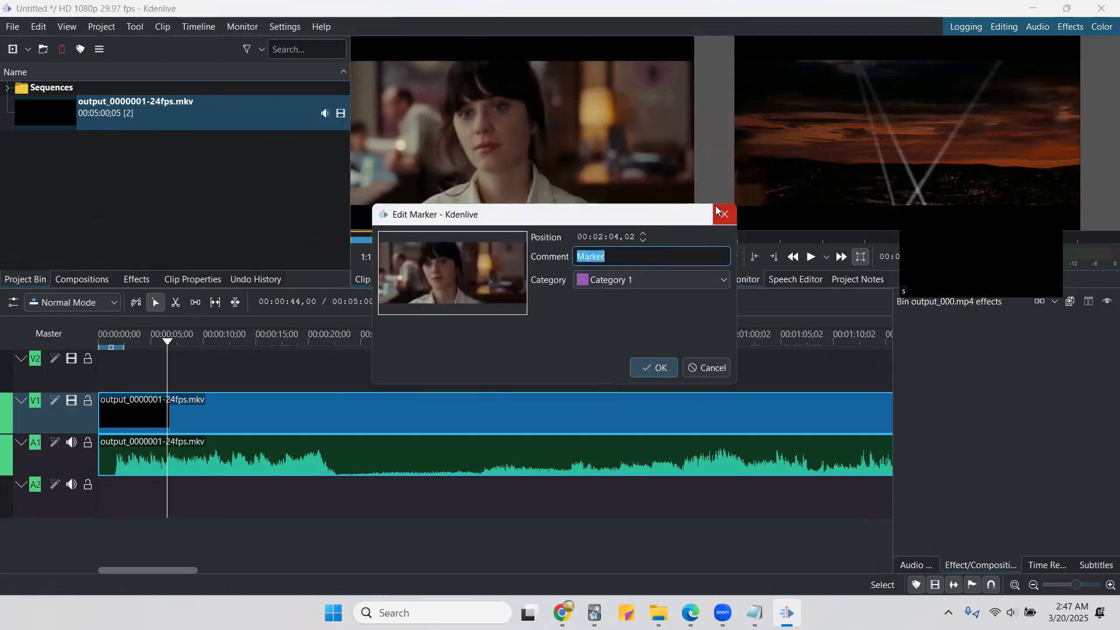
left_click(653, 366)
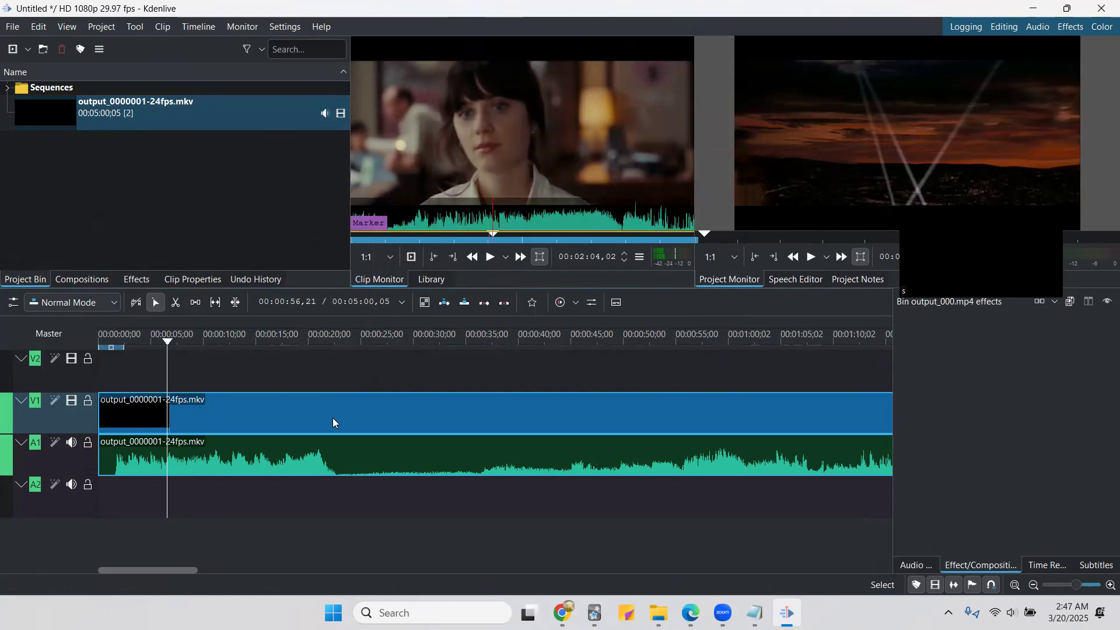
Step: Cut the timeline clip with the Razor tool at both markers to isolate the woman's shot
left_click_drag(152, 569, 272, 573)
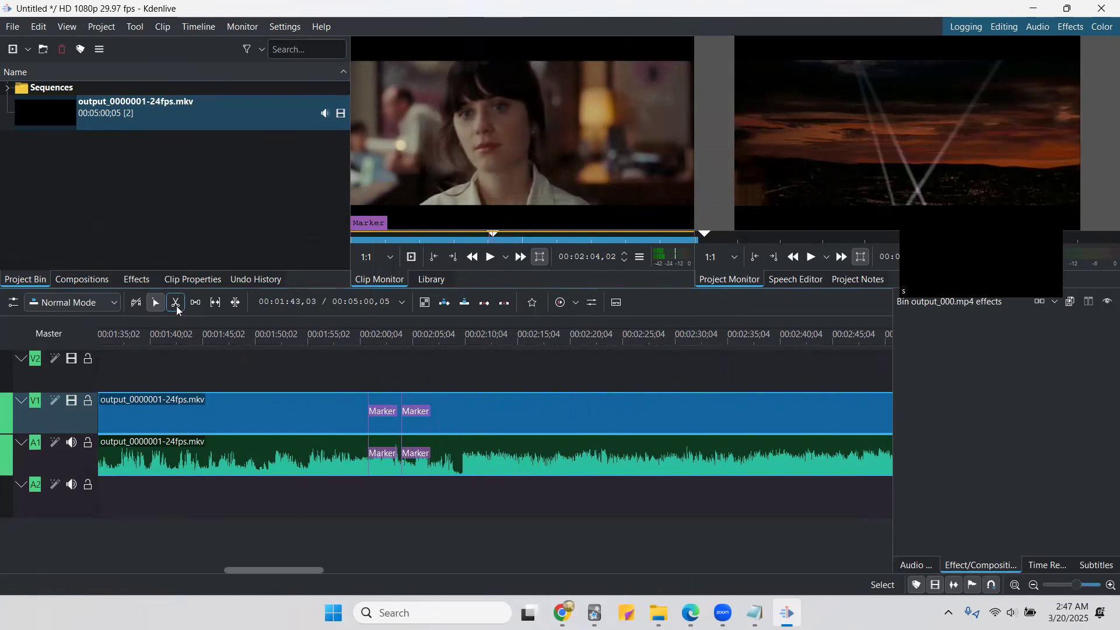
left_click(176, 303)
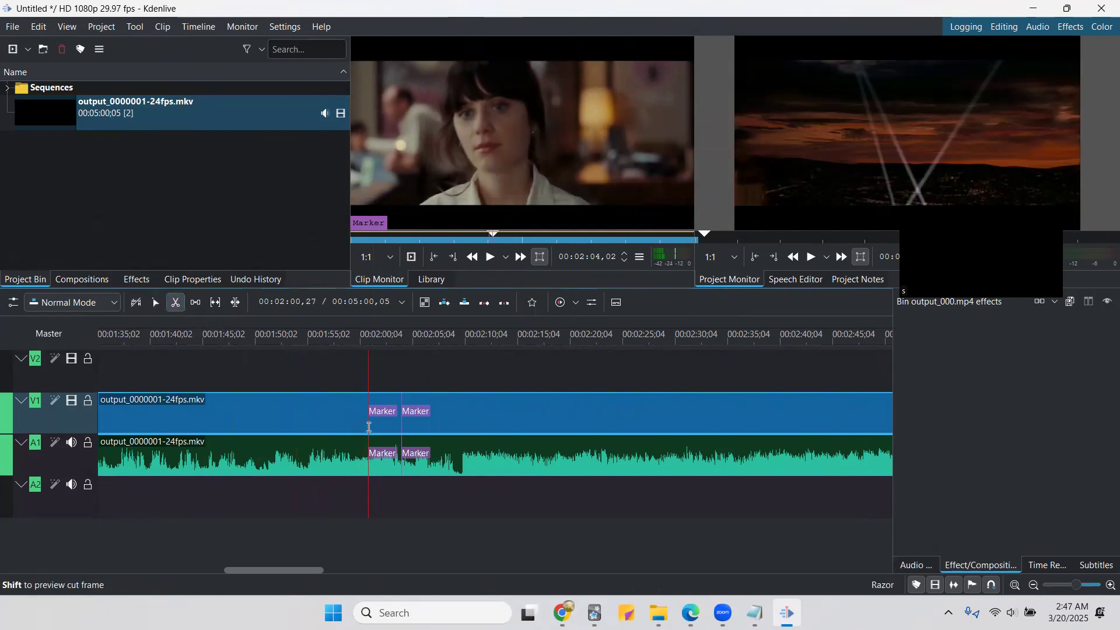
left_click(369, 427)
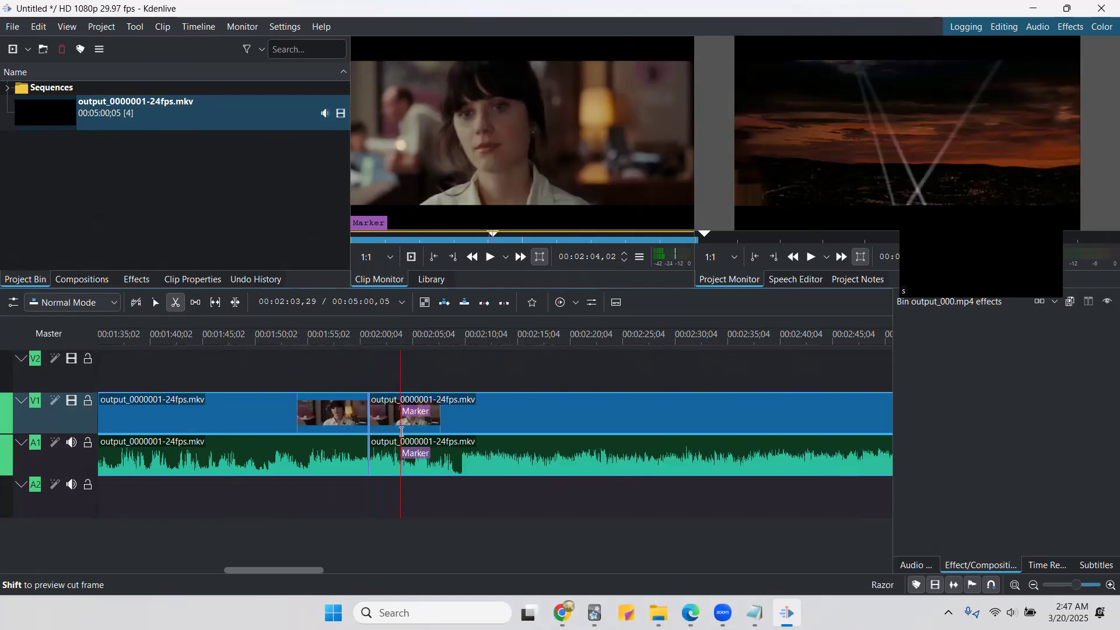
left_click(401, 432)
Step: Shift the footage after the second cut about 5 seconds later and the isolated shot about 2 seconds later, leaving gaps around the shot
left_click(156, 308)
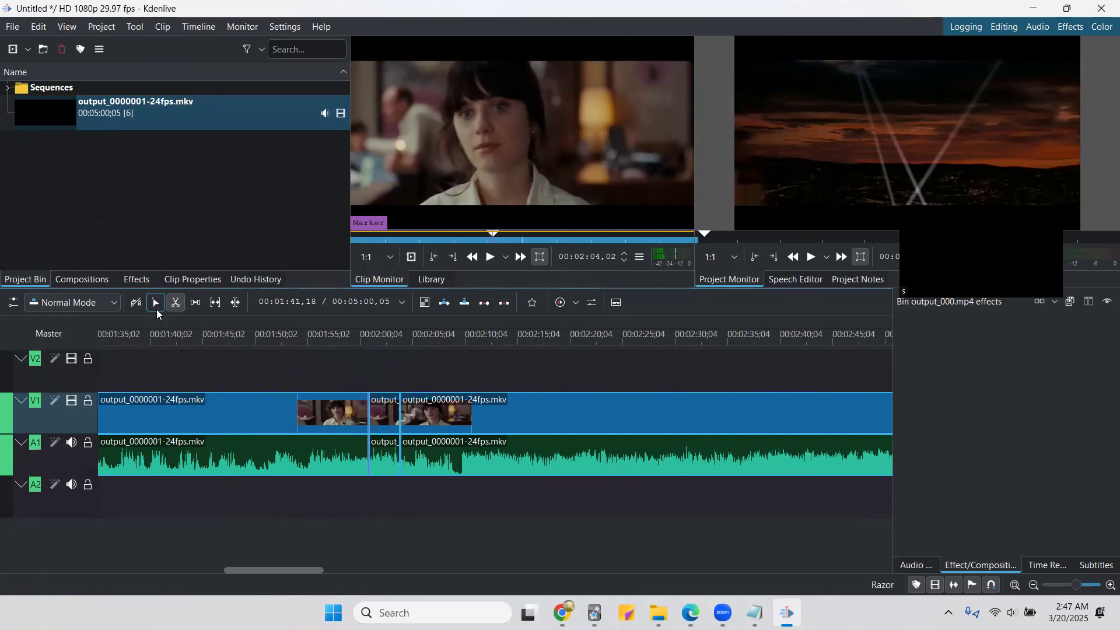
left_click(155, 307)
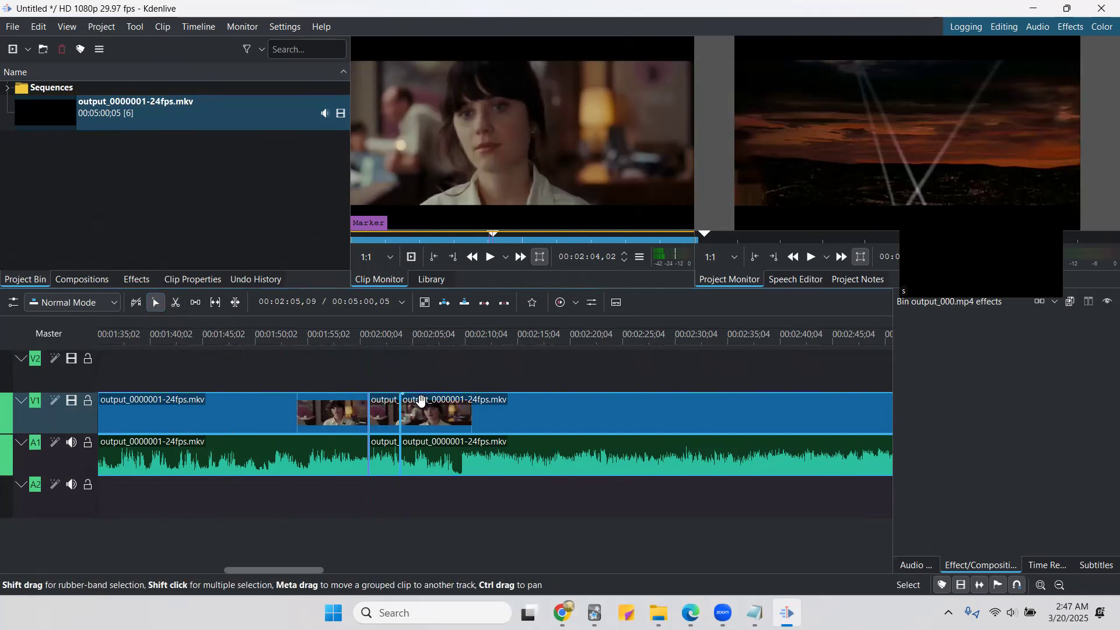
left_click(440, 410)
left_click_drag(440, 410, 494, 413)
left_click_drag(383, 421, 401, 419)
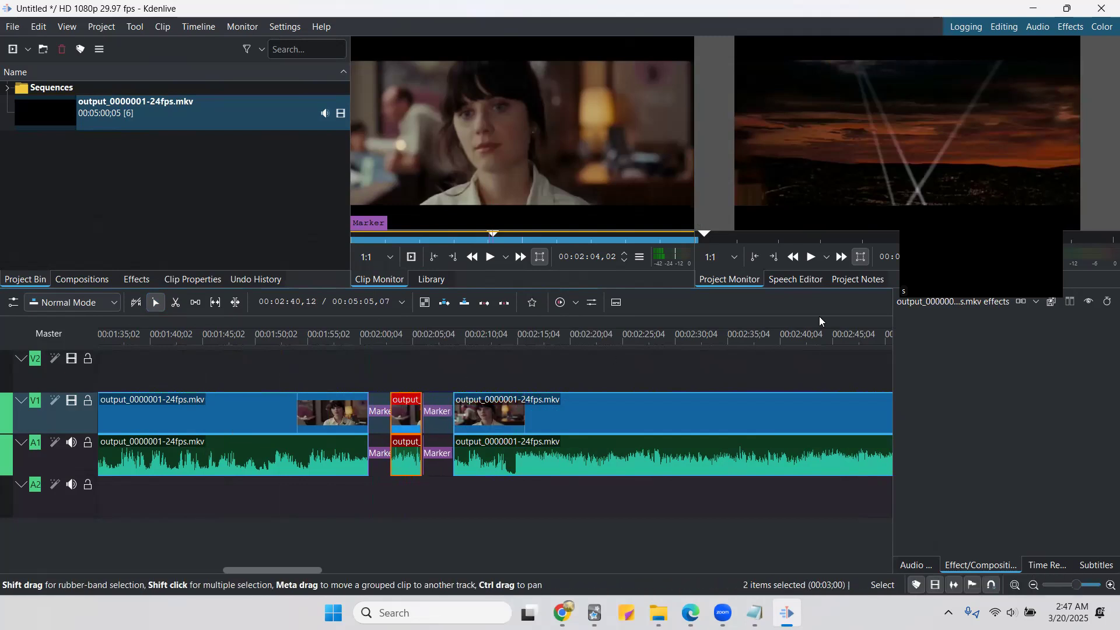
Step: Search the effects for crop and apply Crop, Scale and Tilt to the isolated shot
left_click(136, 279)
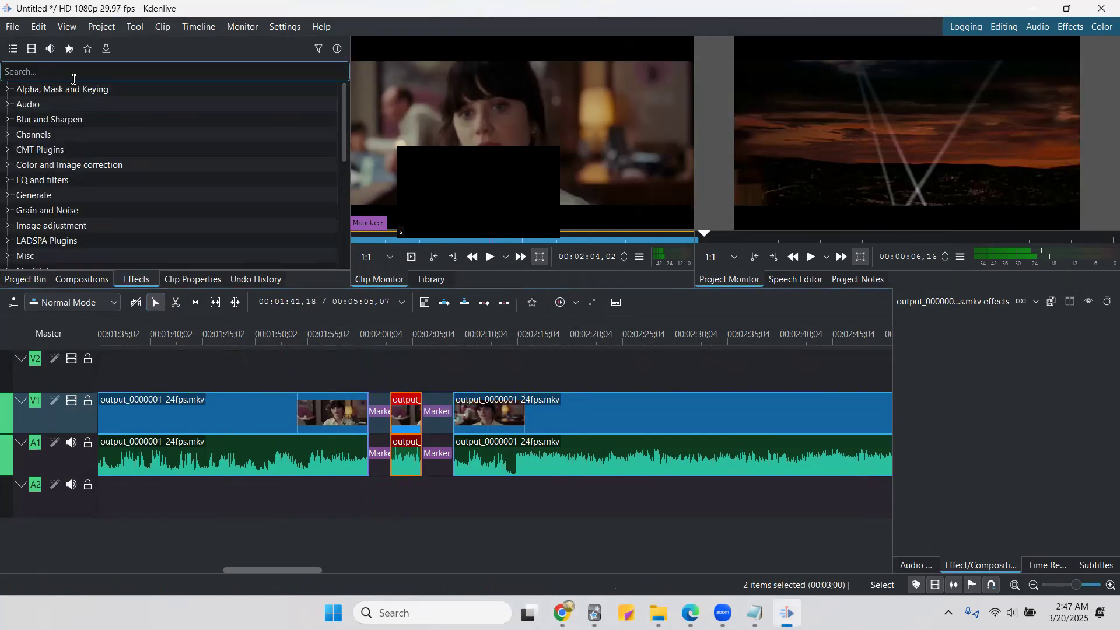
type("crop")
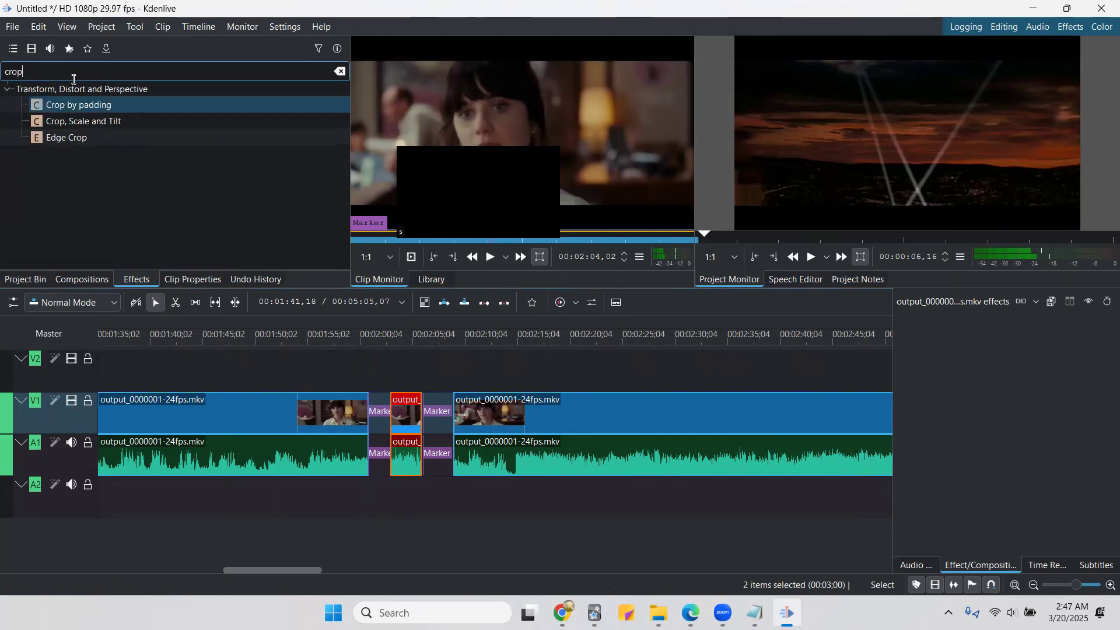
left_click(101, 126)
left_click_drag(342, 339, 413, 418)
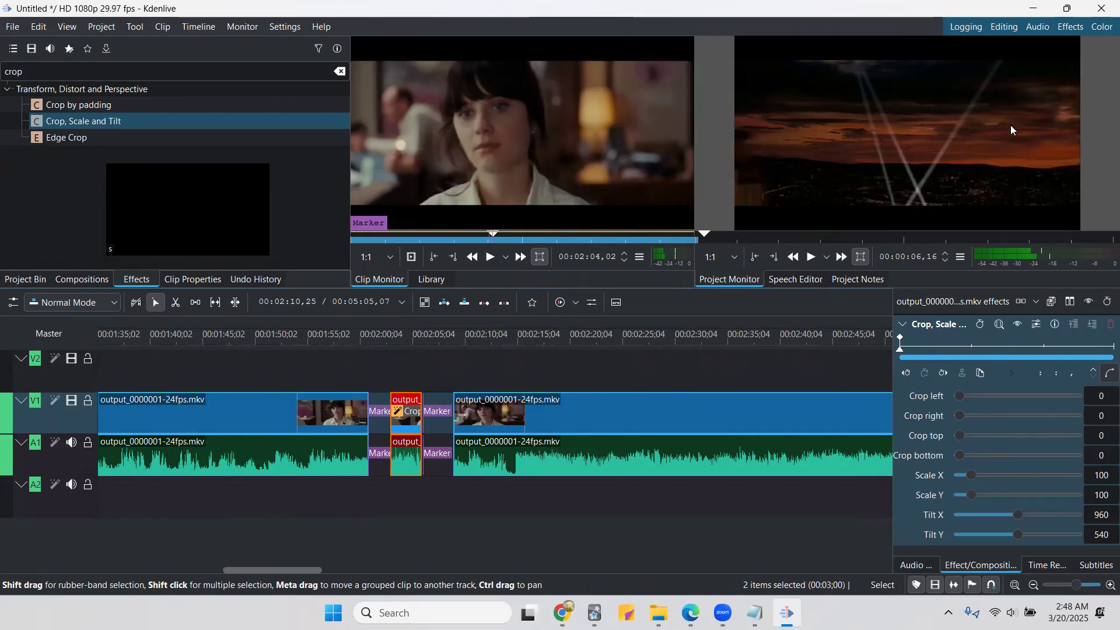
Step: With the playhead inside the isolated shot, set Crop left to 506, Crop right to 418, Crop top to 113 and Crop bottom to 270
left_click(362, 344)
left_click_drag(366, 349, 395, 349)
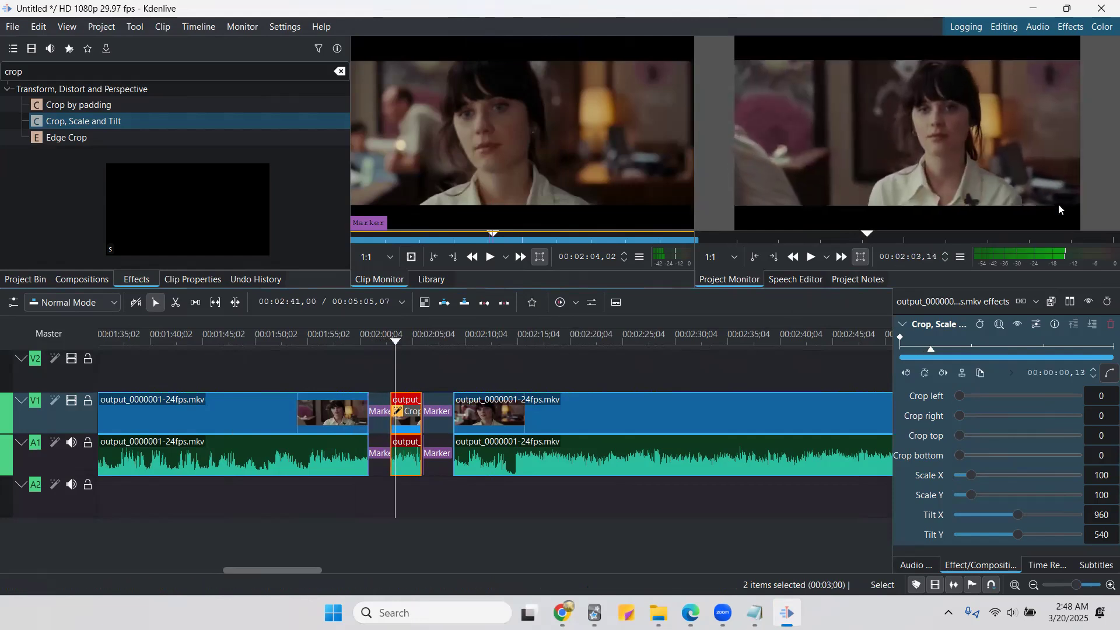
left_click_drag(960, 398, 989, 456)
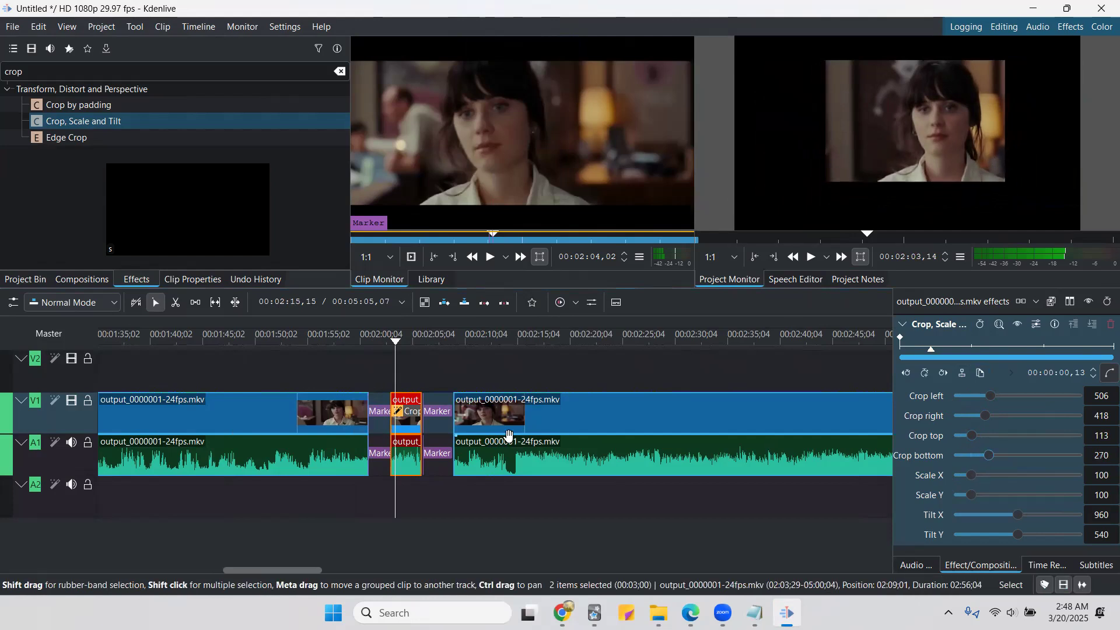
Step: Play the cropped shot from just before its start in the Project Monitor to check the framing, and pause after it ends
left_click(394, 342)
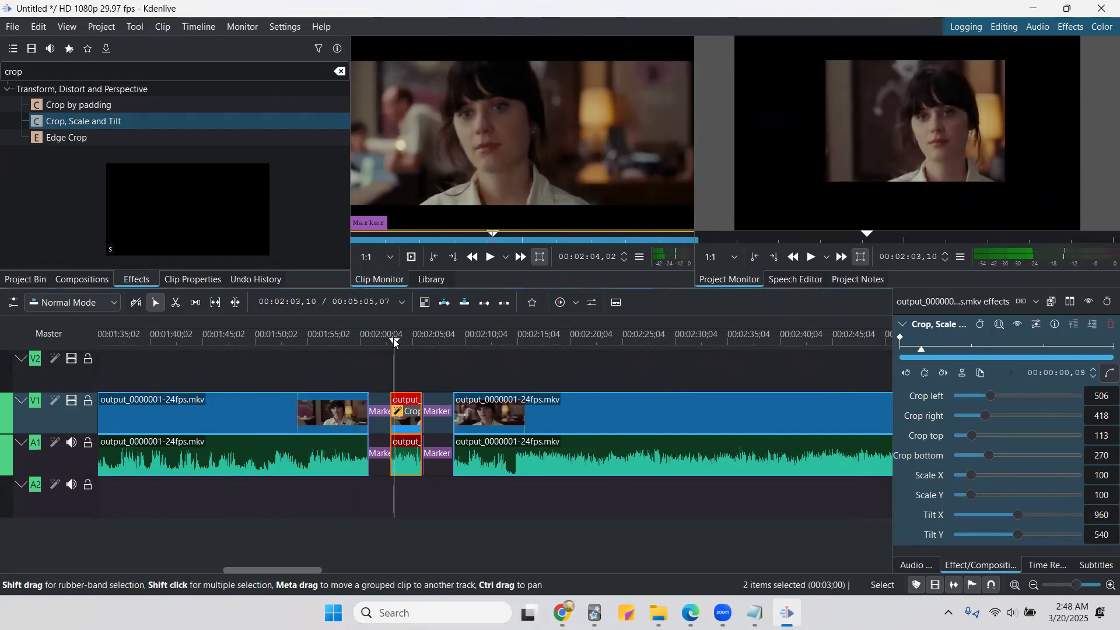
left_click(393, 342)
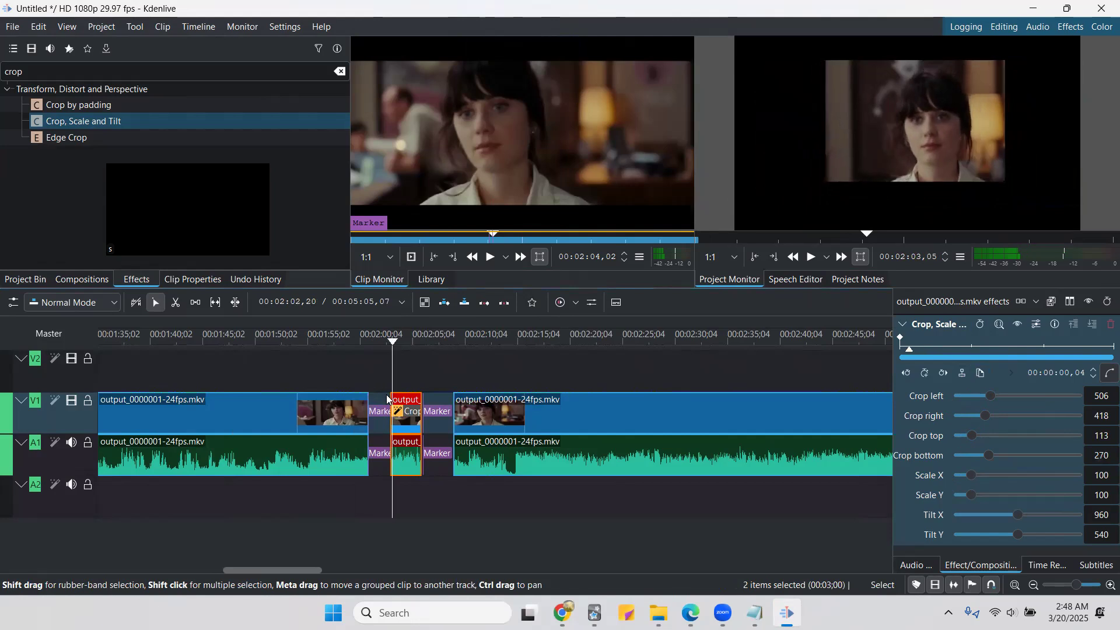
left_click(390, 343)
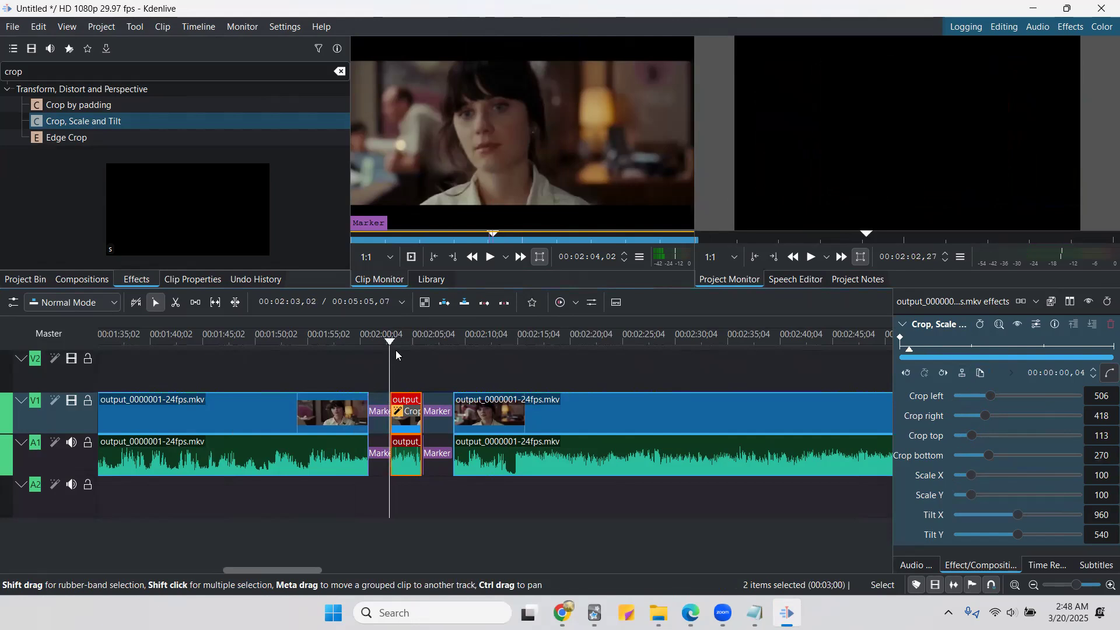
left_click(811, 258)
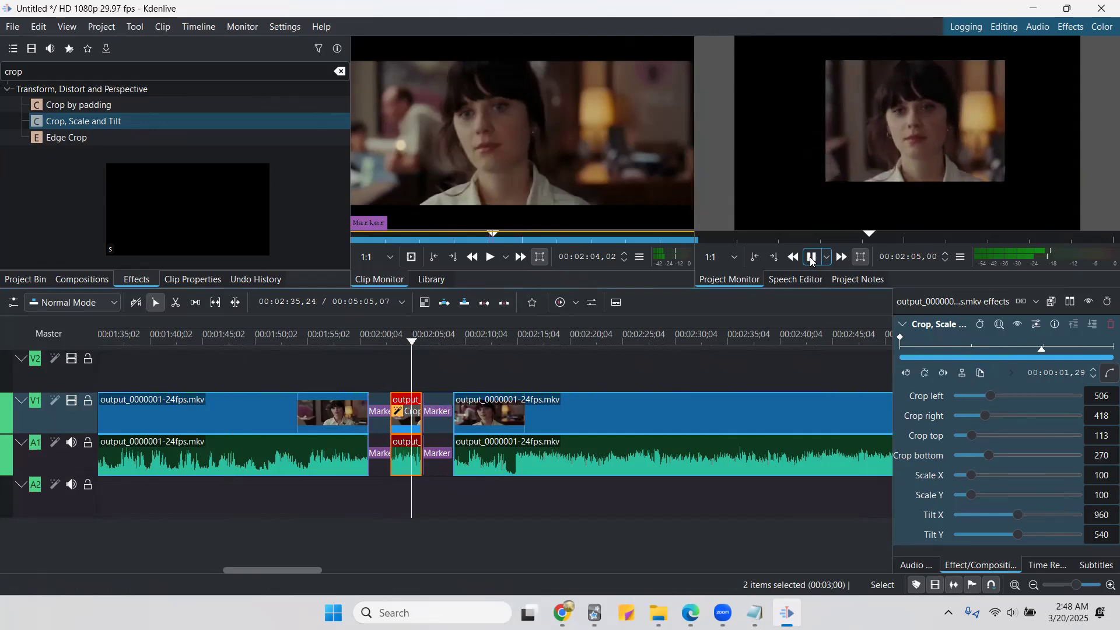
left_click(812, 258)
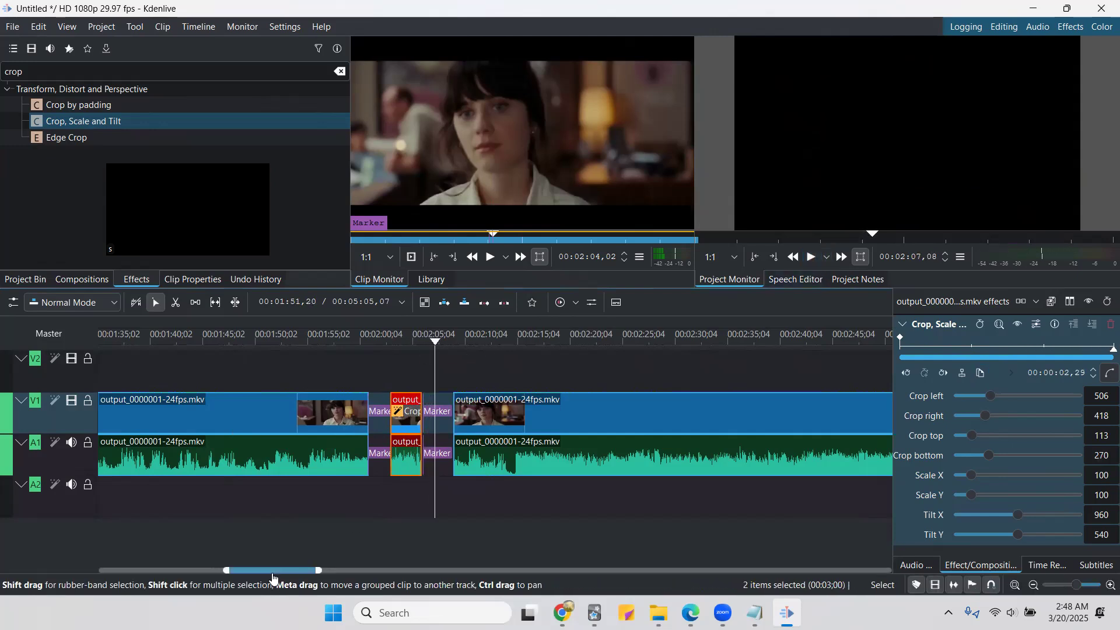
Step: Move the timeline zone from the project start onto the cropped shot and extend its end to span the whole 3-second shot
left_click_drag(271, 578, 98, 562)
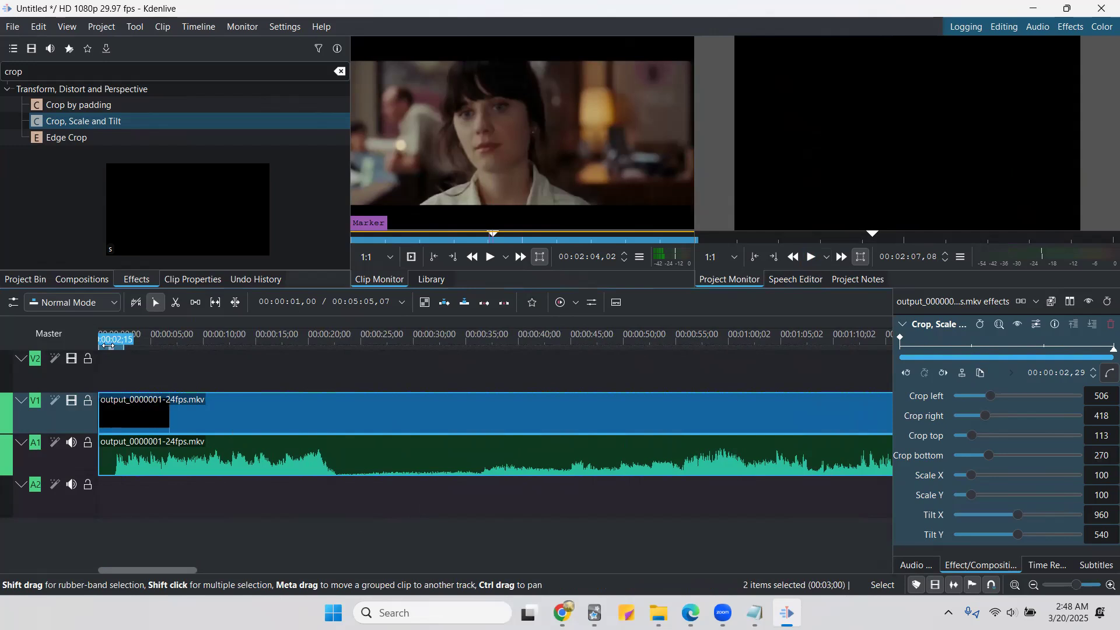
left_click_drag(108, 346, 700, 361)
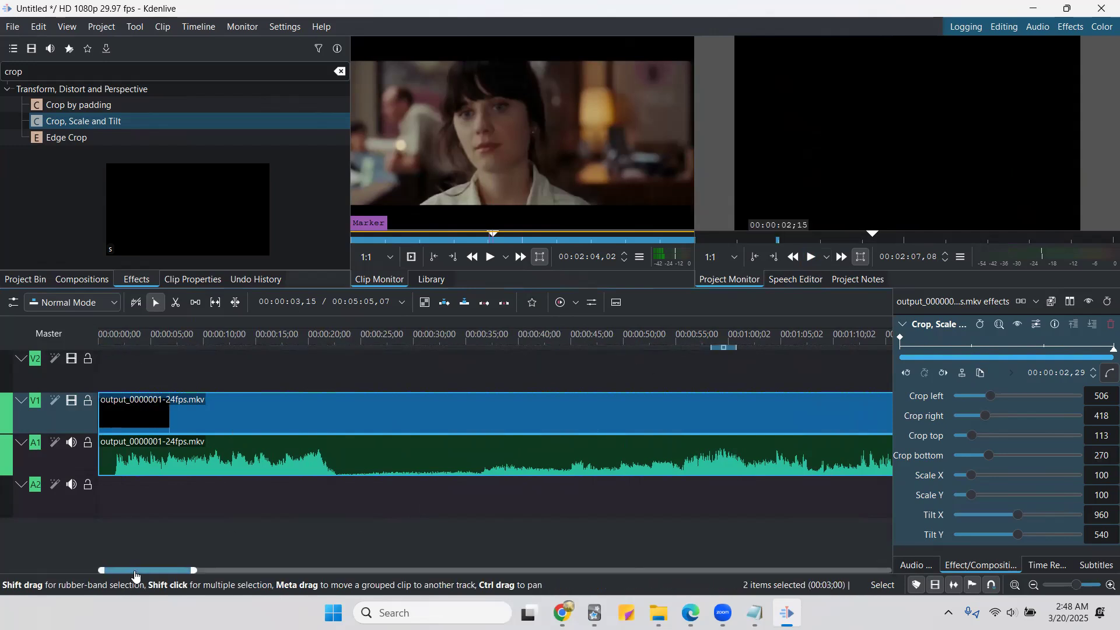
left_click_drag(141, 572, 193, 575)
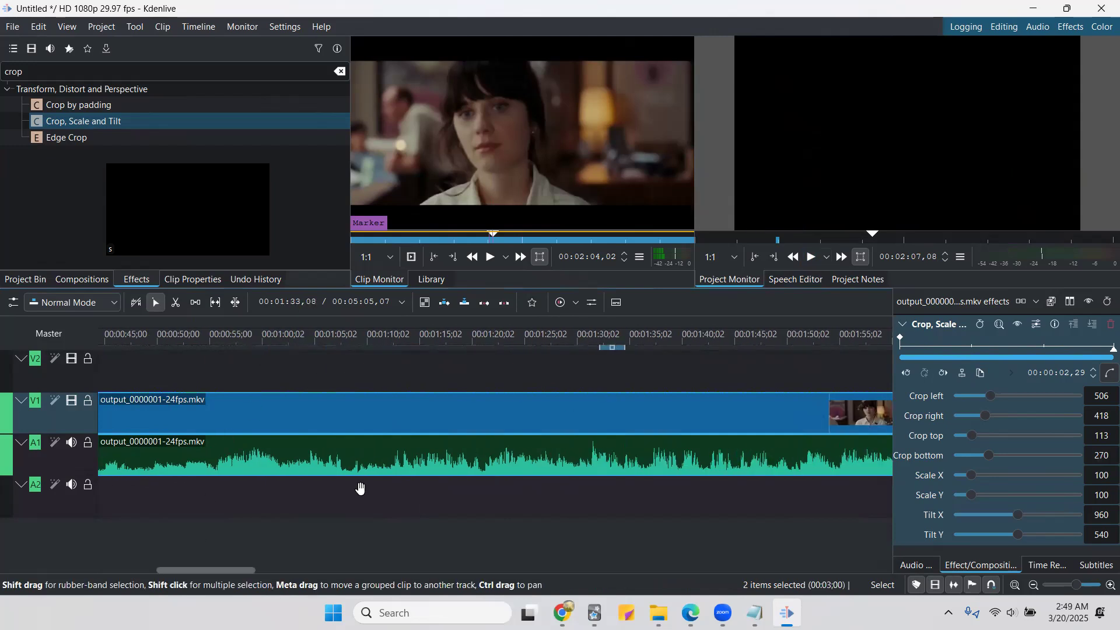
left_click(192, 566)
left_click_drag(196, 571, 240, 572)
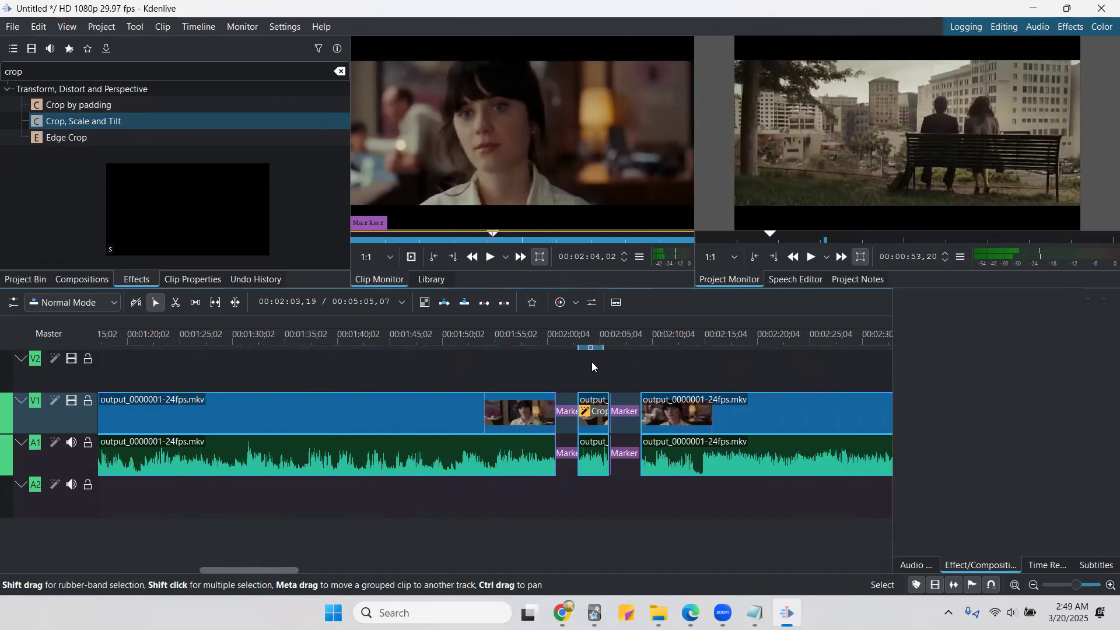
scroll(287, 569, "down", 2)
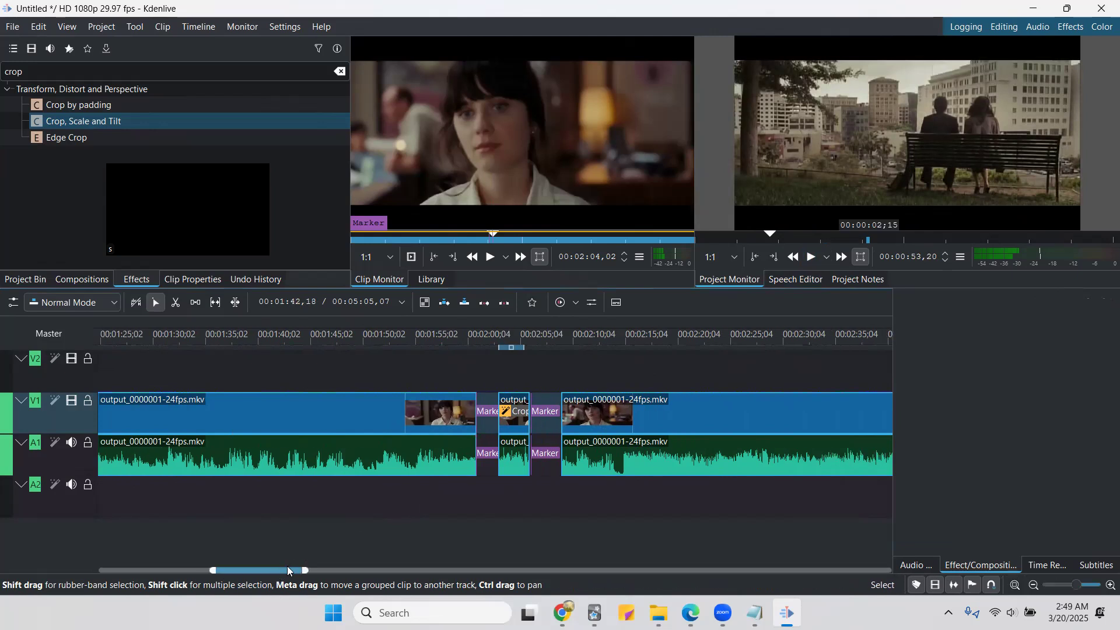
scroll(287, 569, "down", 1)
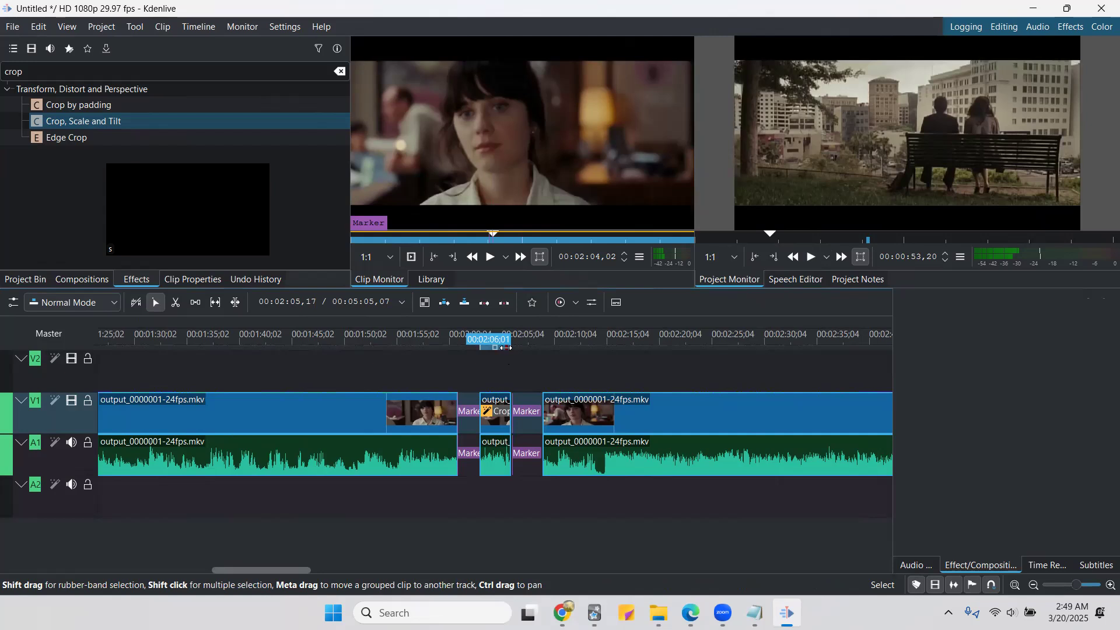
left_click_drag(507, 348, 509, 348)
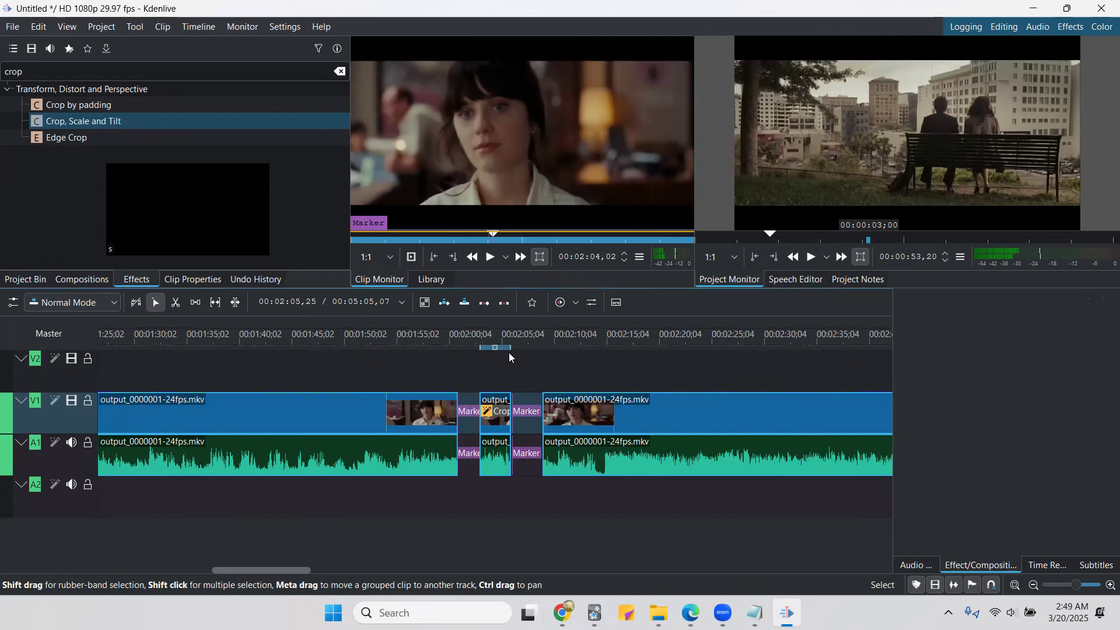
Step: Scrub the timeline playhead through the cropped shot and back to the footage before it
left_click(518, 408)
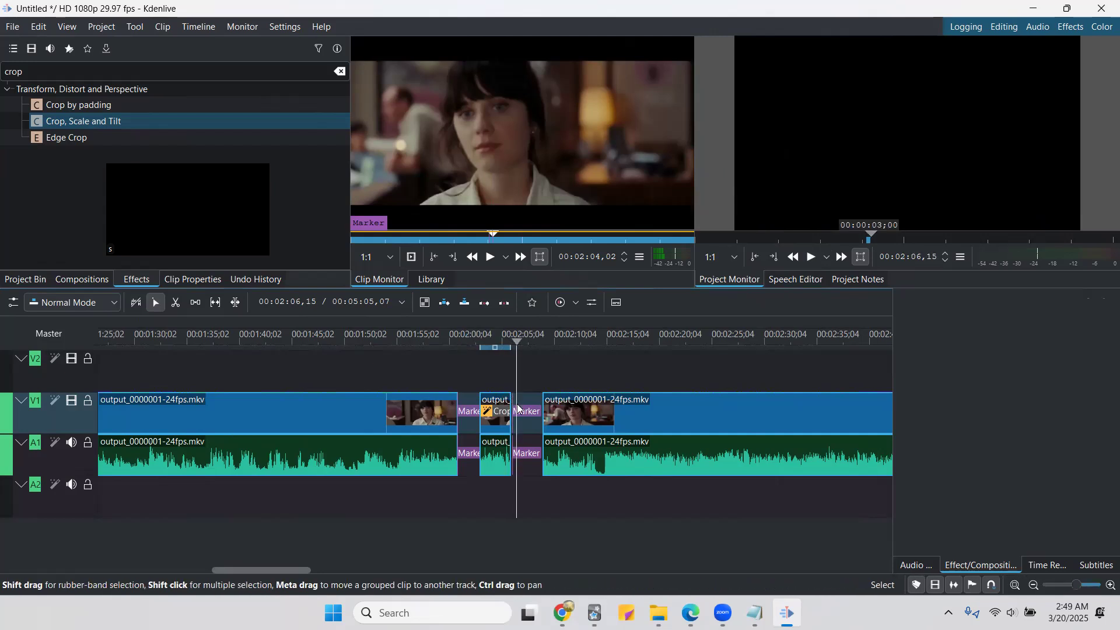
right_click(519, 415)
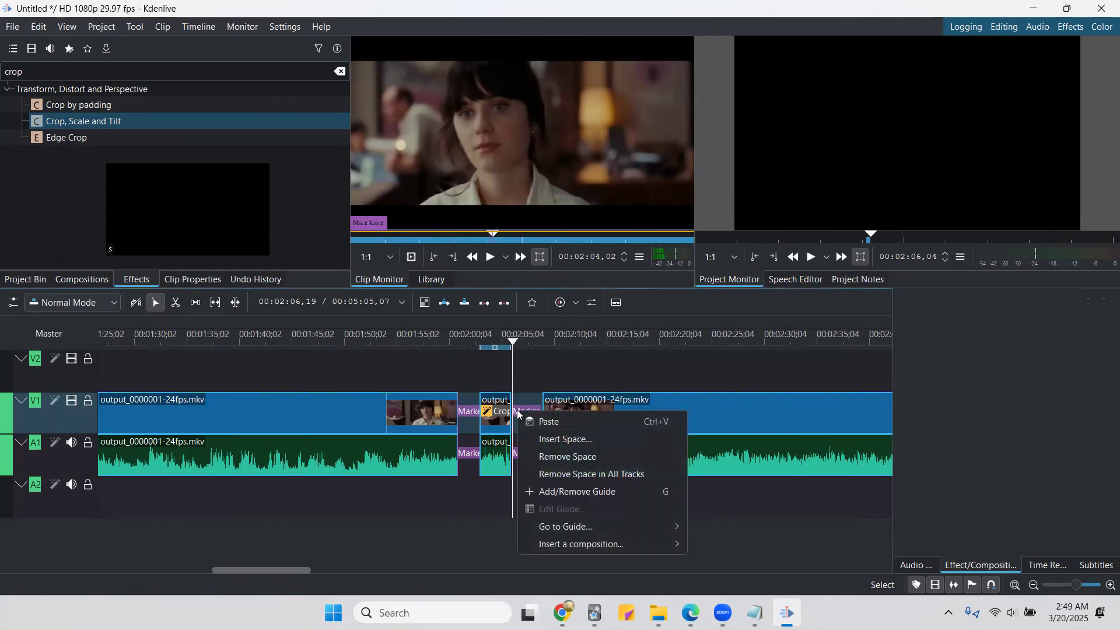
left_click(519, 411)
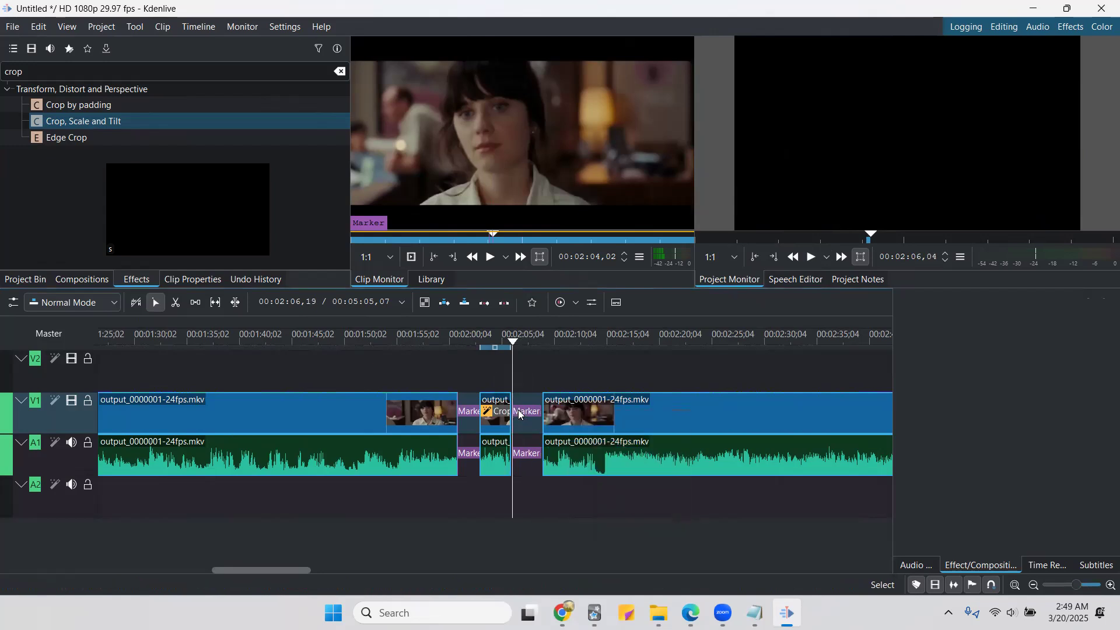
left_click(506, 350)
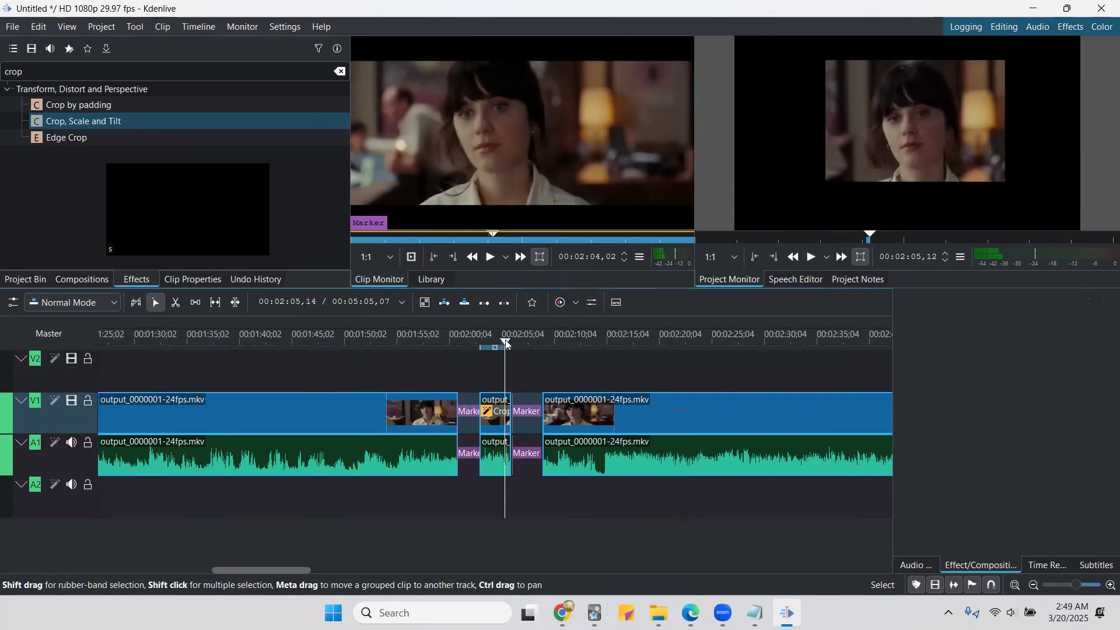
left_click_drag(505, 342, 359, 341)
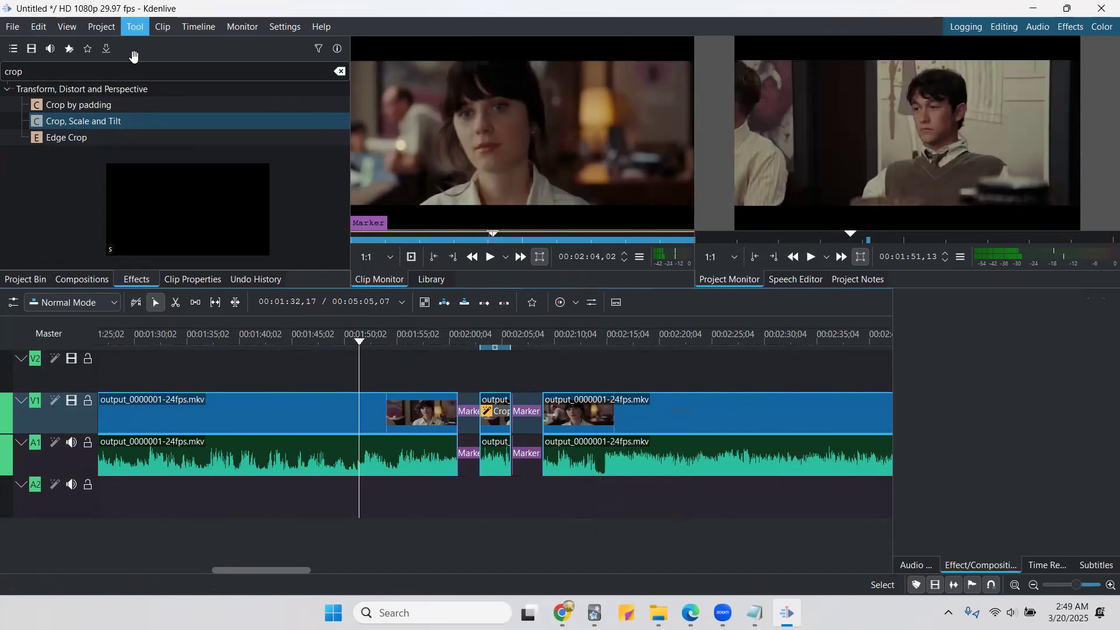
Step: Open the project's render settings and rename the output file in the Videos folder to testfile.mp4
left_click(91, 28)
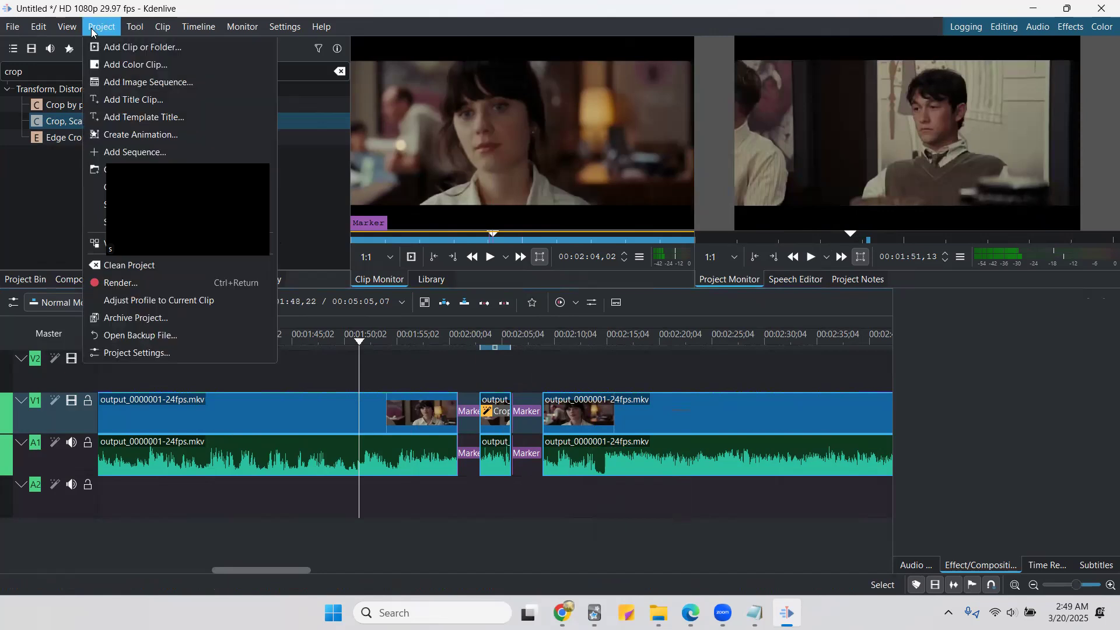
left_click(115, 276)
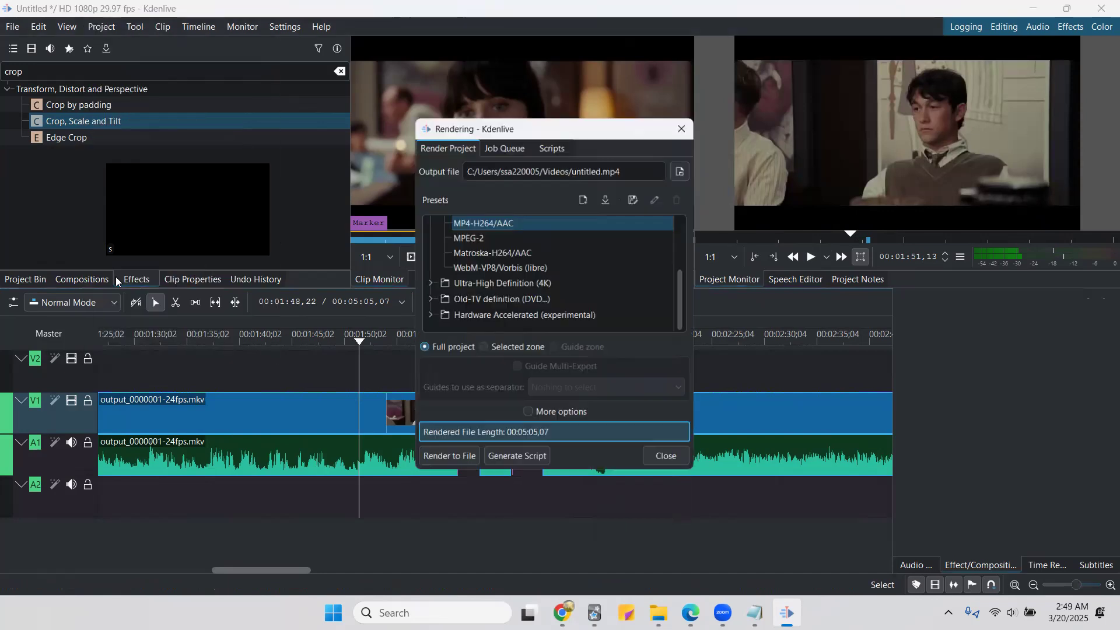
left_click_drag(550, 134, 458, 141)
mouse_move(366, 180)
left_mouse_down()
mouse_move(526, 180)
mouse_move(362, 179)
left_mouse_up()
left_click(527, 180)
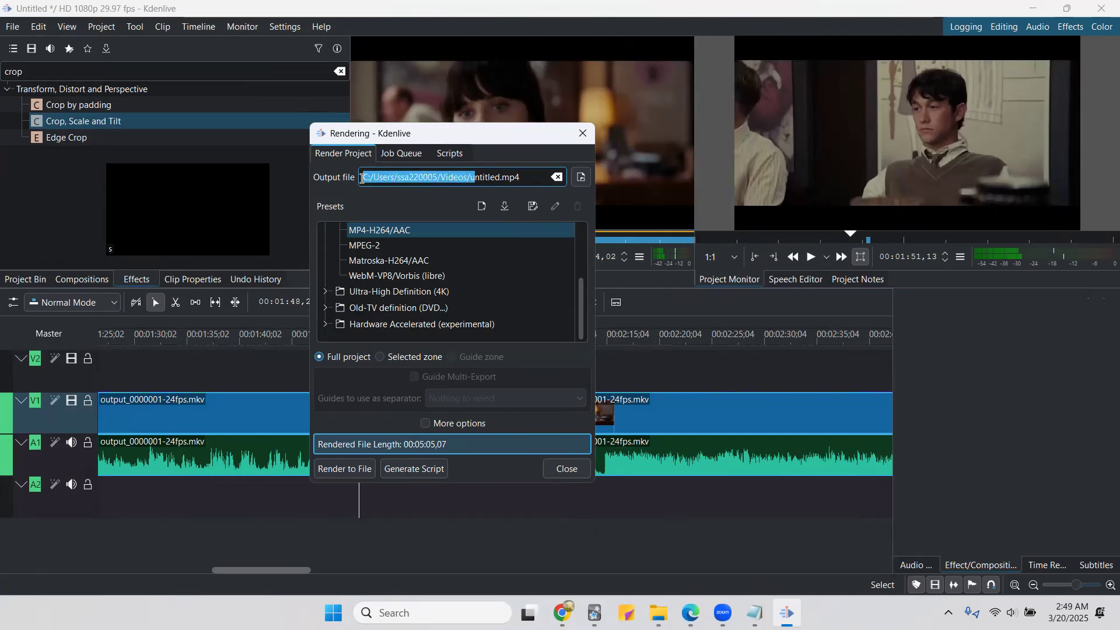
left_click(472, 180)
left_click_drag(473, 181, 501, 178)
type("test")
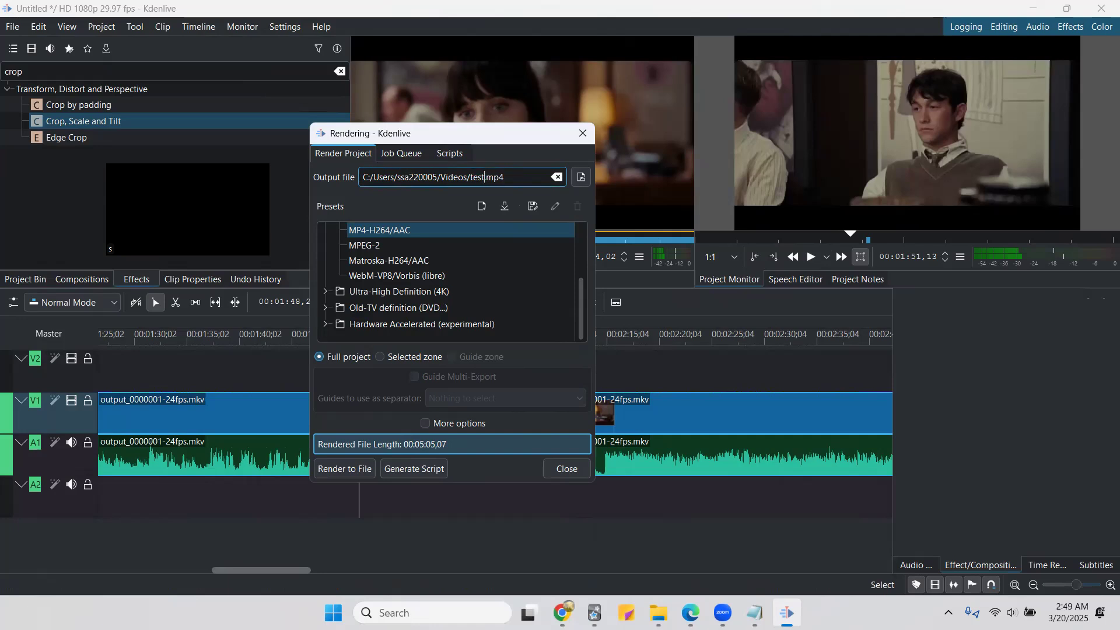
type("file")
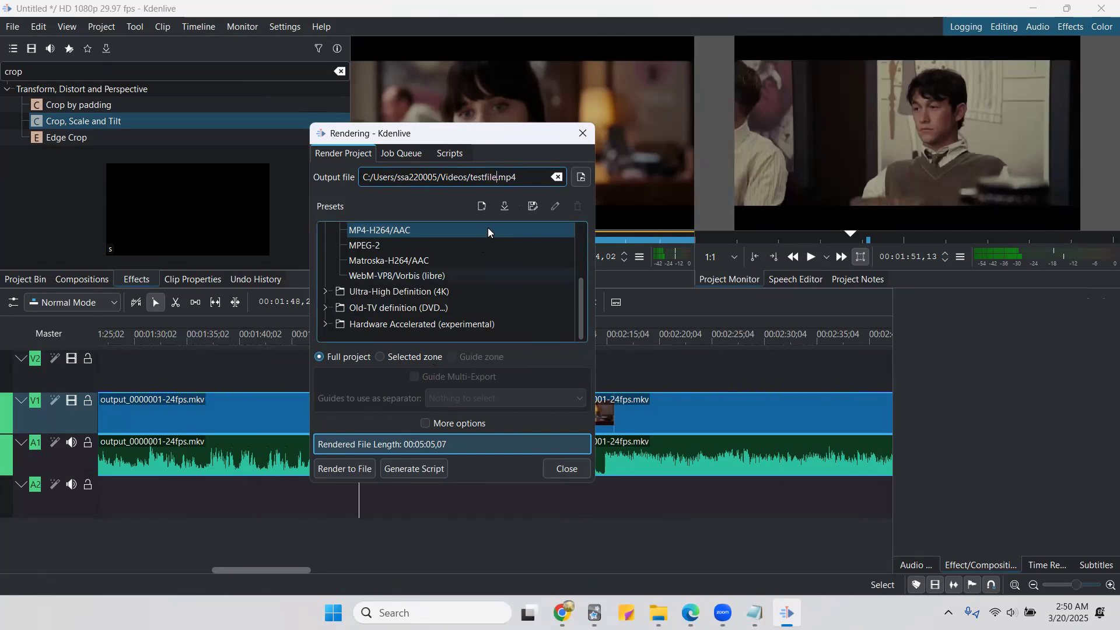
Step: Limit the render to the selected zone and render it to file with the MP4-H264/AAC preset
left_click_drag(495, 144, 792, 156)
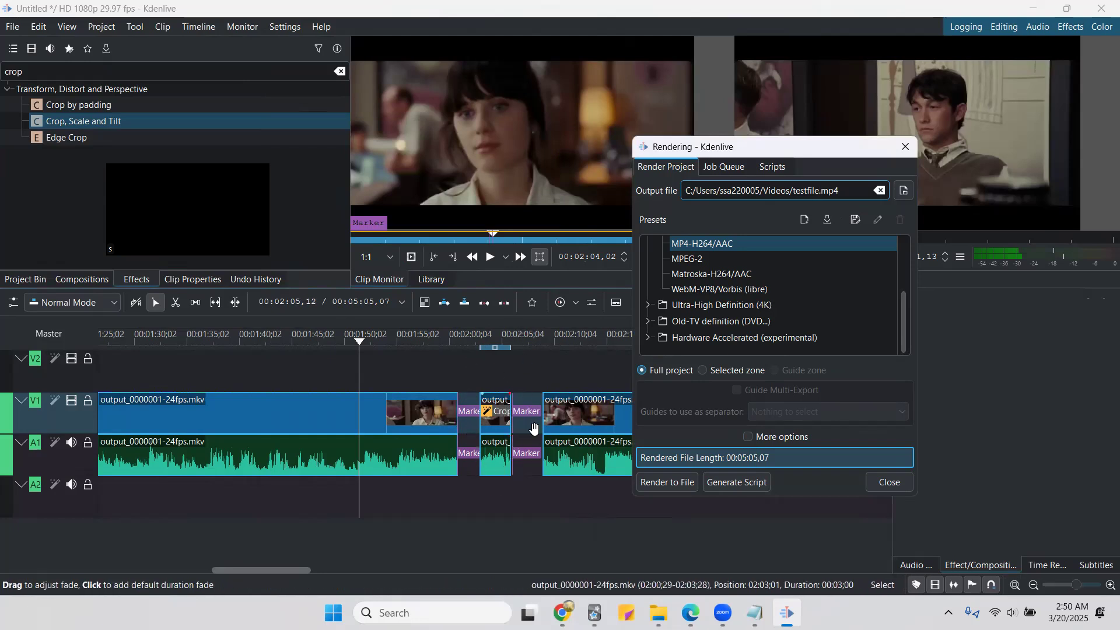
left_click(703, 371)
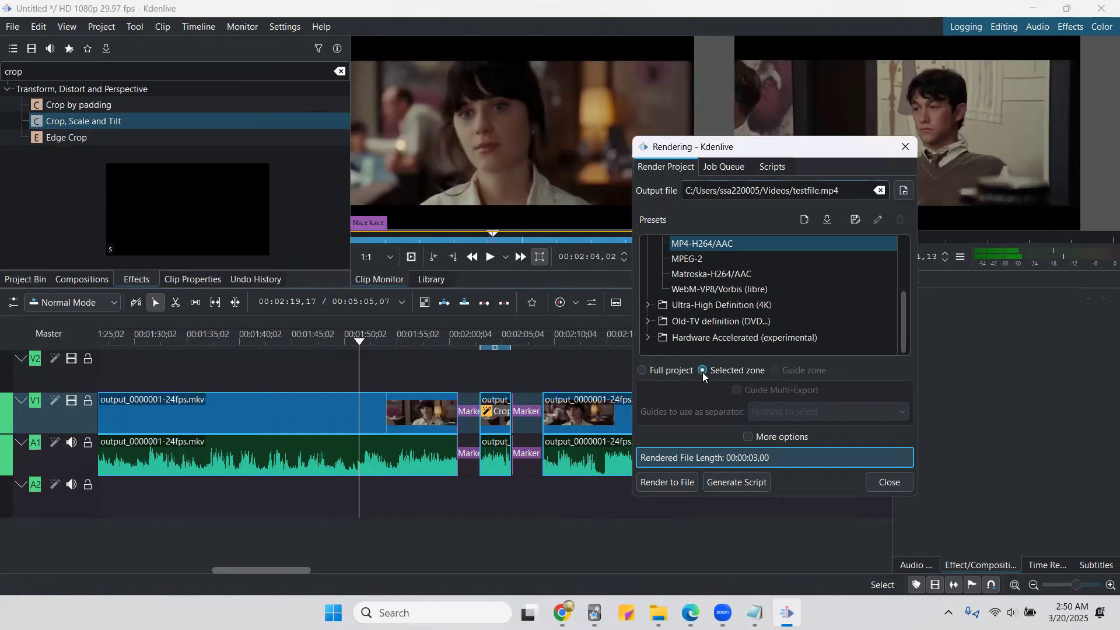
left_click(686, 479)
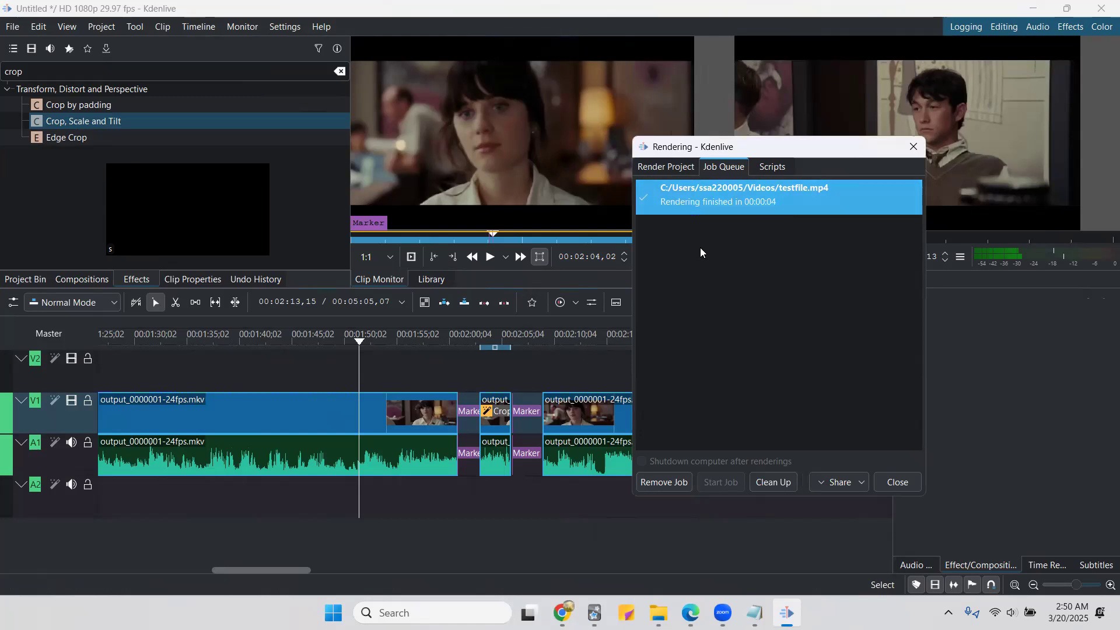
Step: Open the folder containing the finished render, play testfile to check the cropped shot, and pause it near the end
right_click(781, 195)
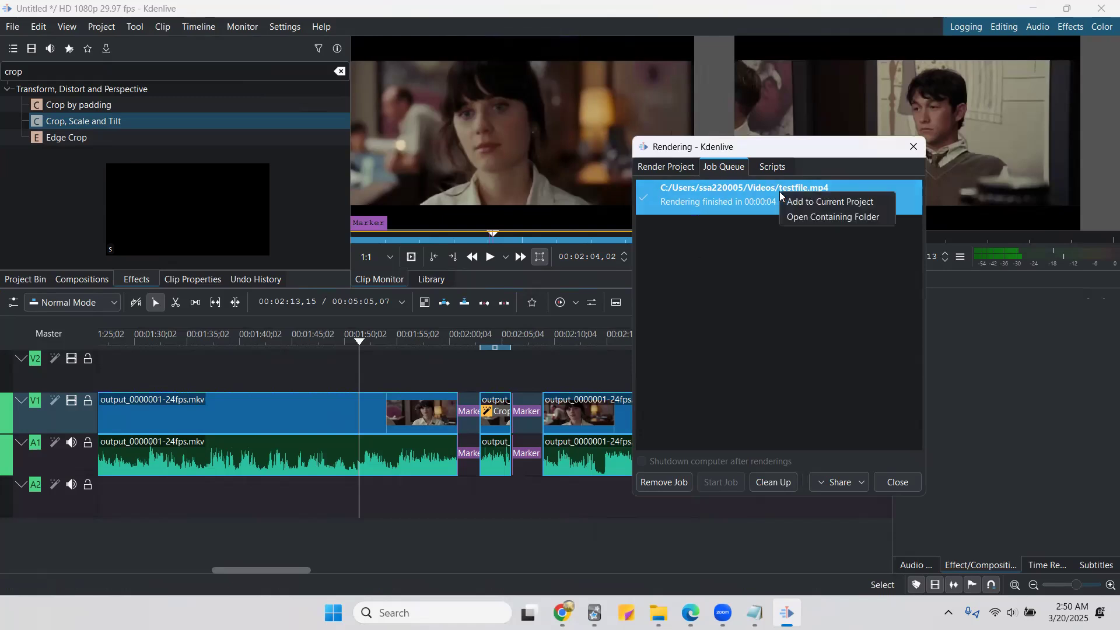
left_click(804, 218)
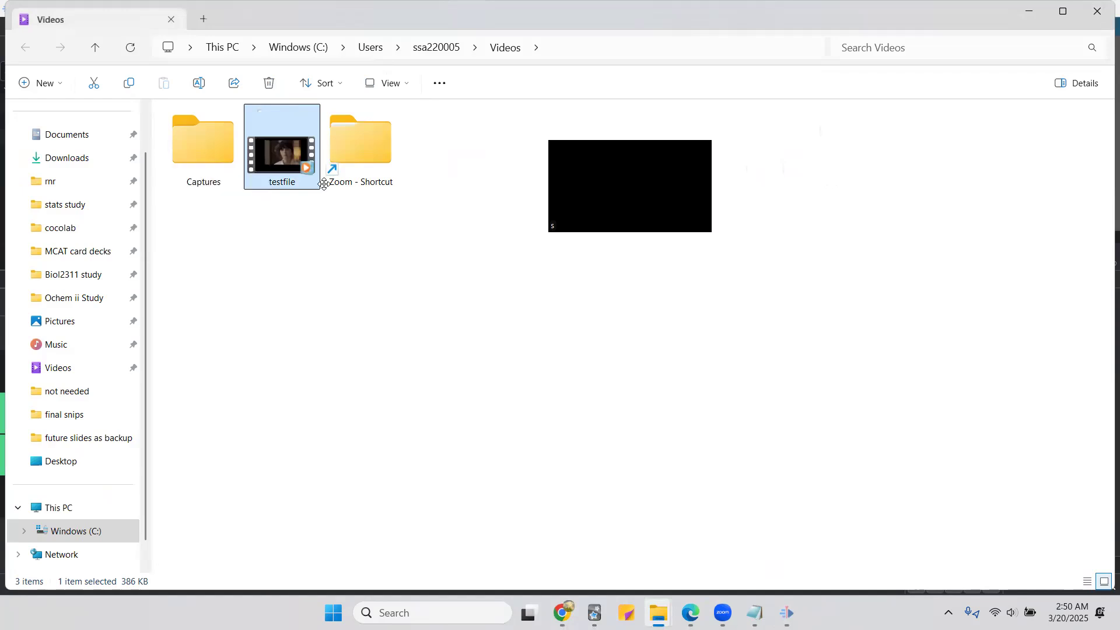
double_click(262, 172)
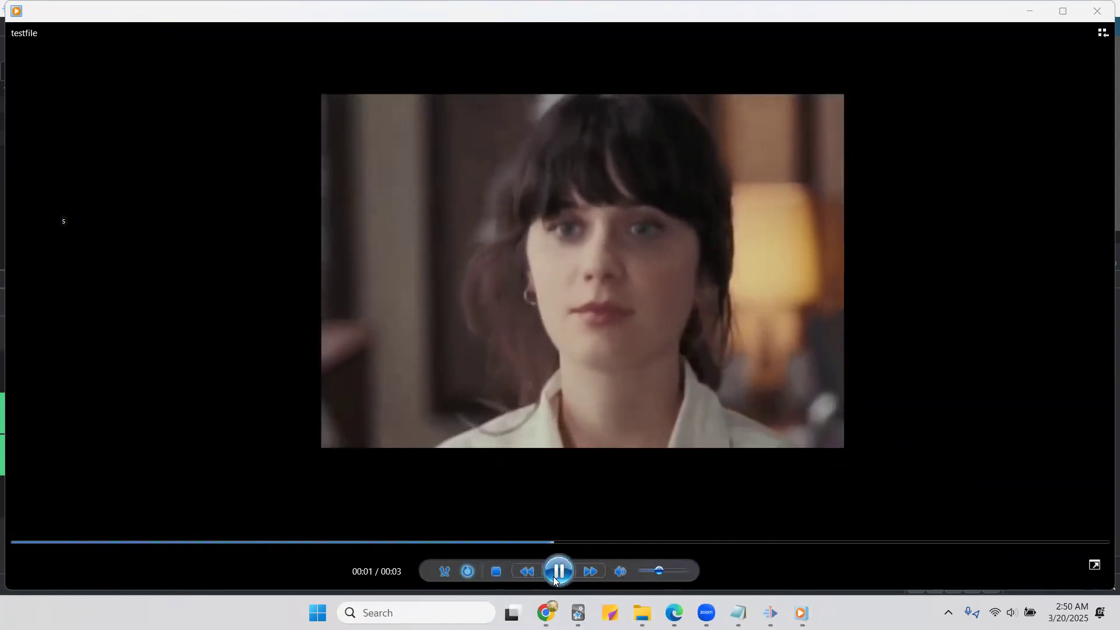
left_click(553, 577)
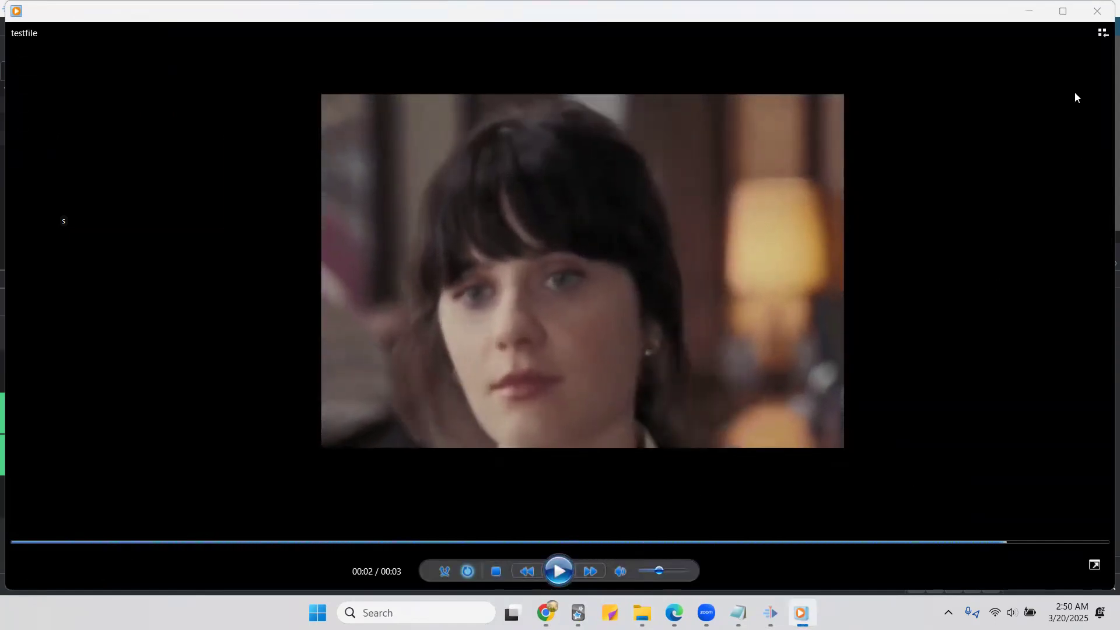
Step: Close the video player, switch back to Kdenlive and close the Rendering dialog
left_click(1099, 20)
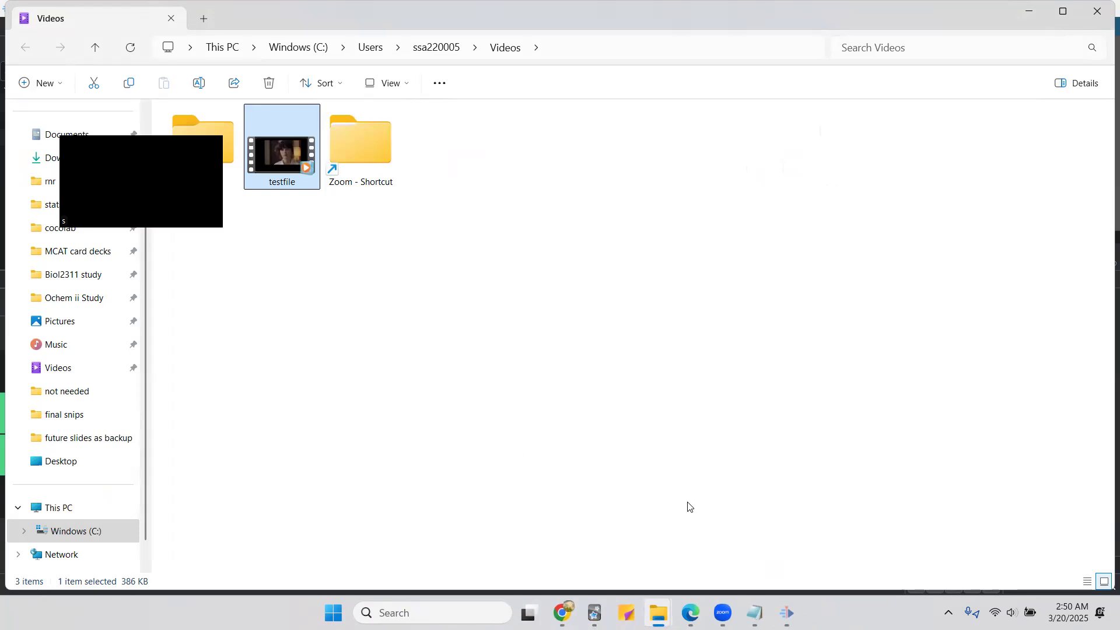
left_click(794, 611)
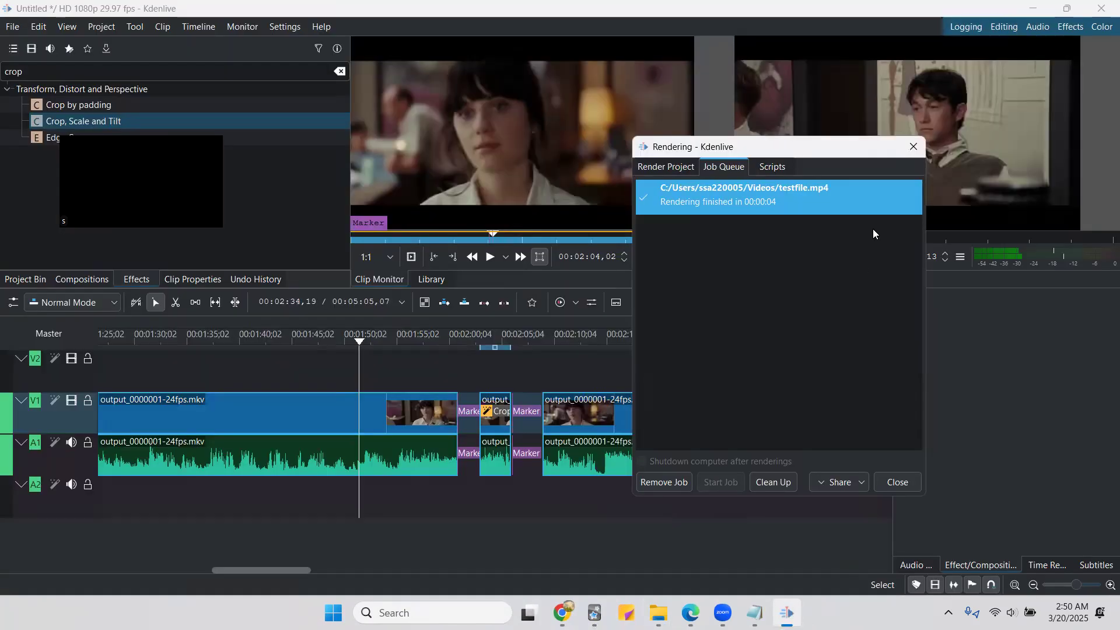
left_click(914, 146)
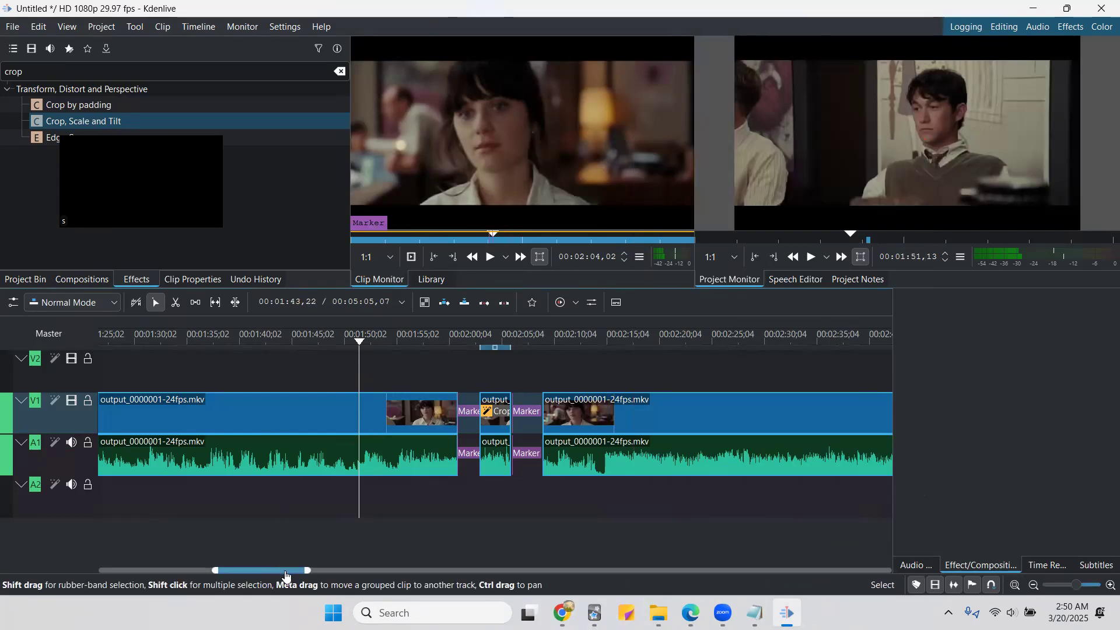
Step: Seek the source clip to about 00:04:30 in the Clip Monitor and the timeline playhead to about 00:02:29
scroll(285, 572, "right", 3)
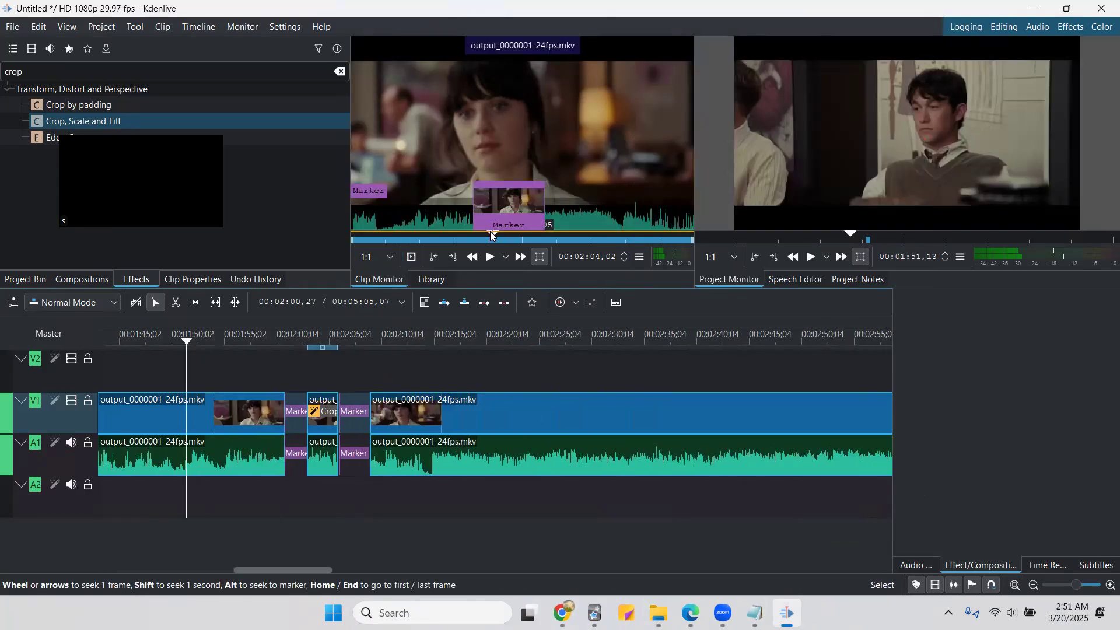
left_click_drag(493, 232, 660, 261)
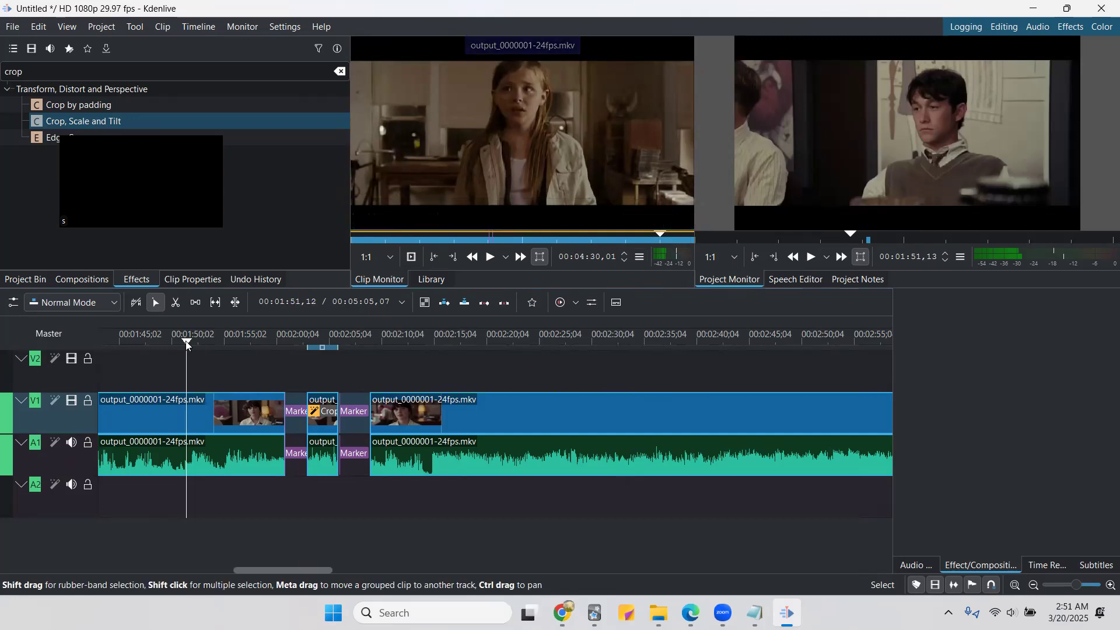
left_click_drag(186, 345, 586, 390)
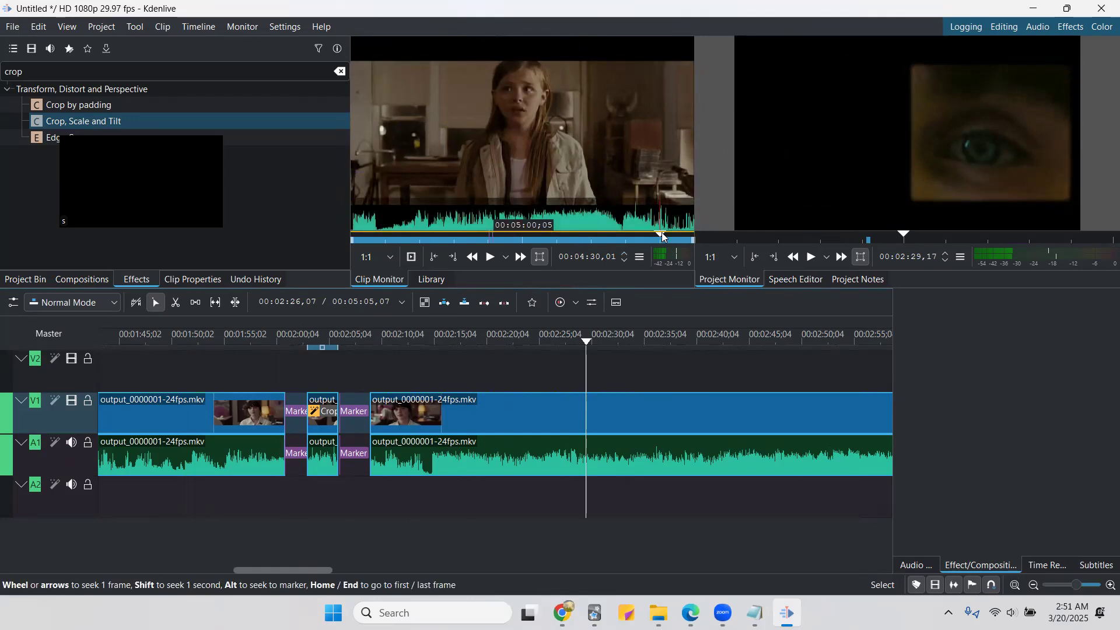
right_click(647, 177)
mouse_move(685, 236)
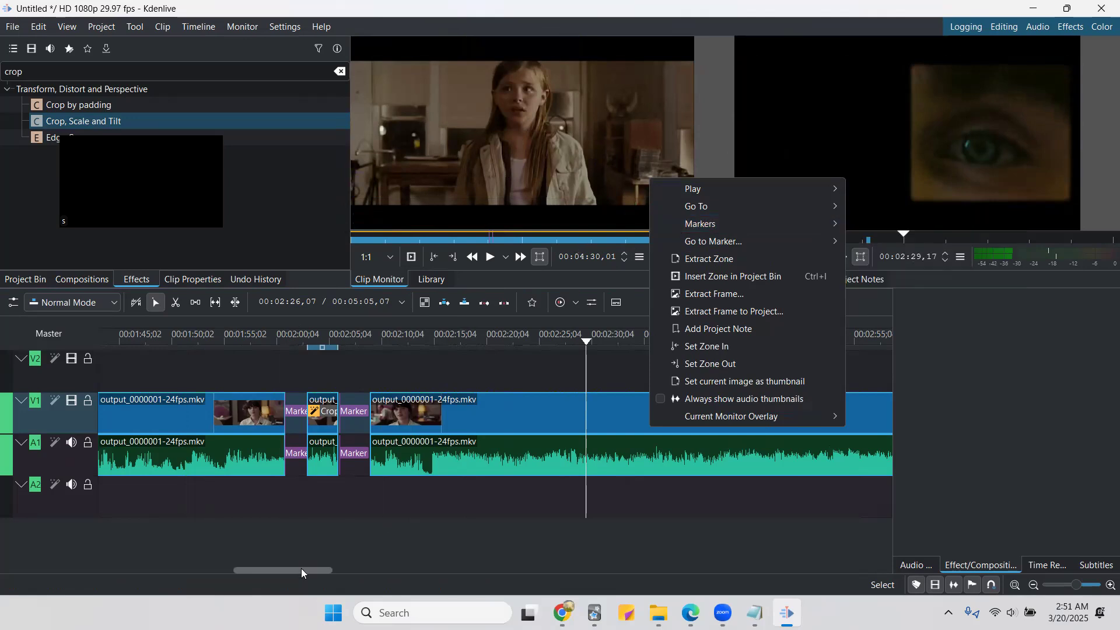
Step: Bring the cropped shot back into the timeline view and place the playhead just before it, at about 00:02:00
left_click_drag(301, 570, 391, 572)
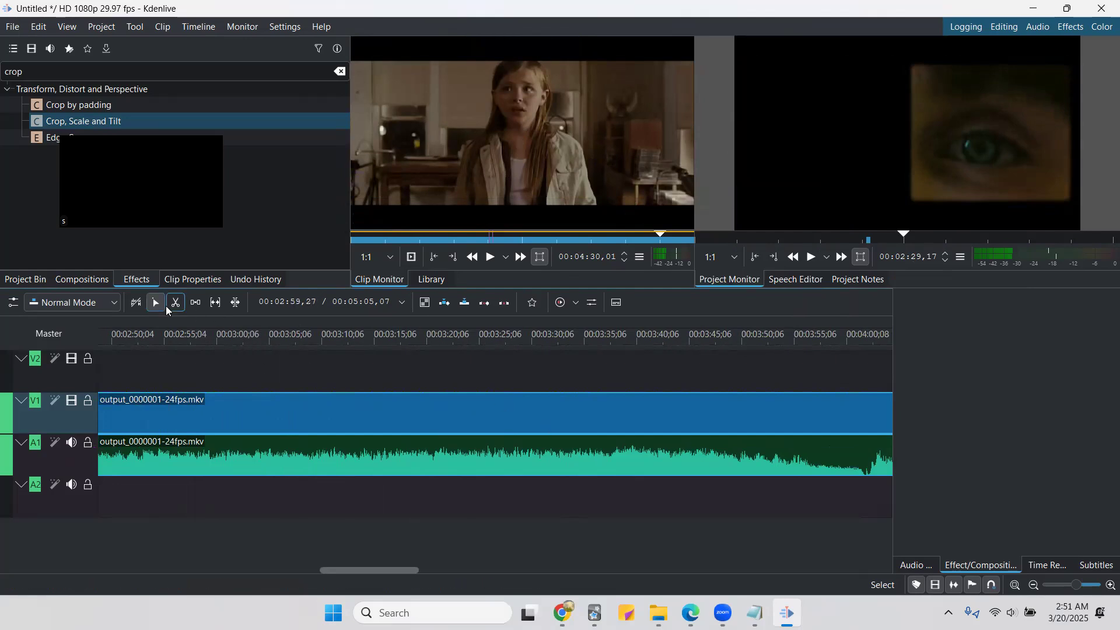
left_click_drag(301, 567, 218, 565)
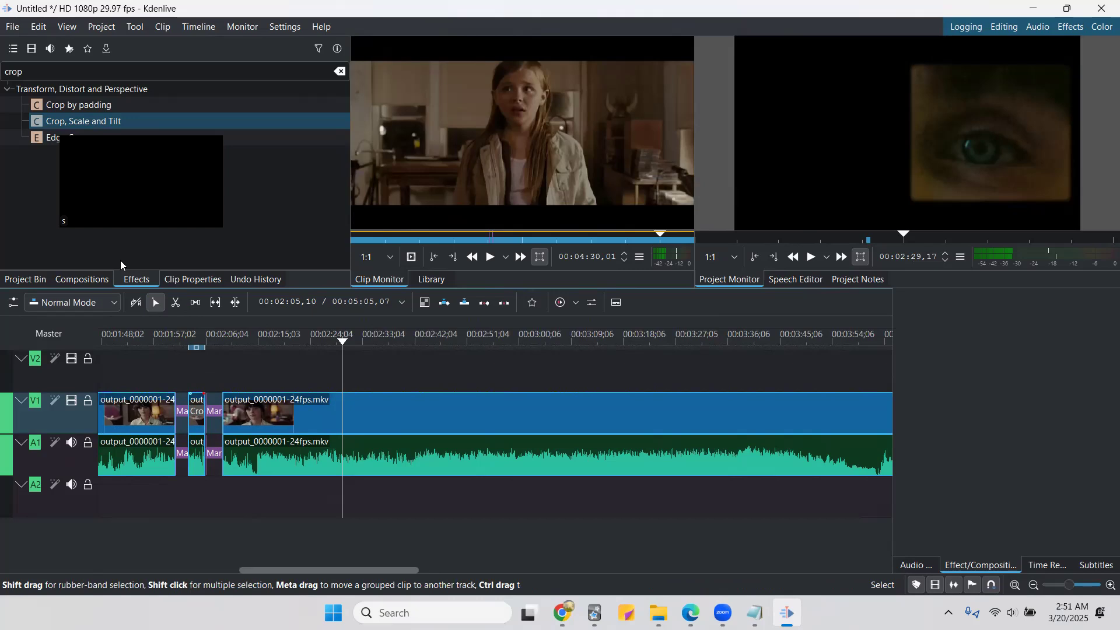
left_click_drag(137, 204, 115, 267)
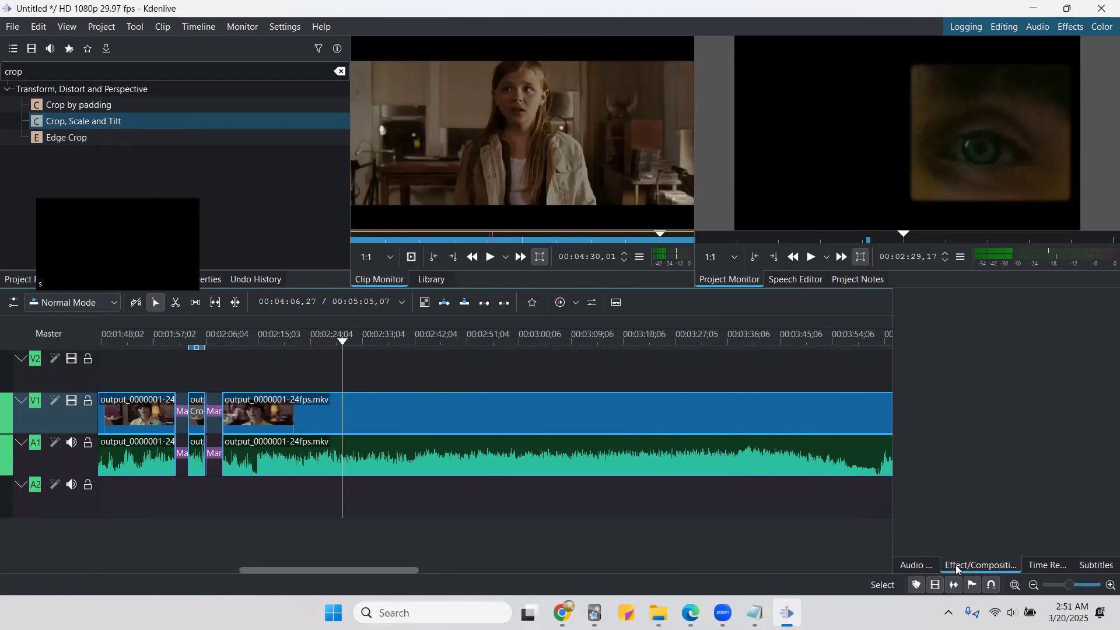
left_click(198, 413)
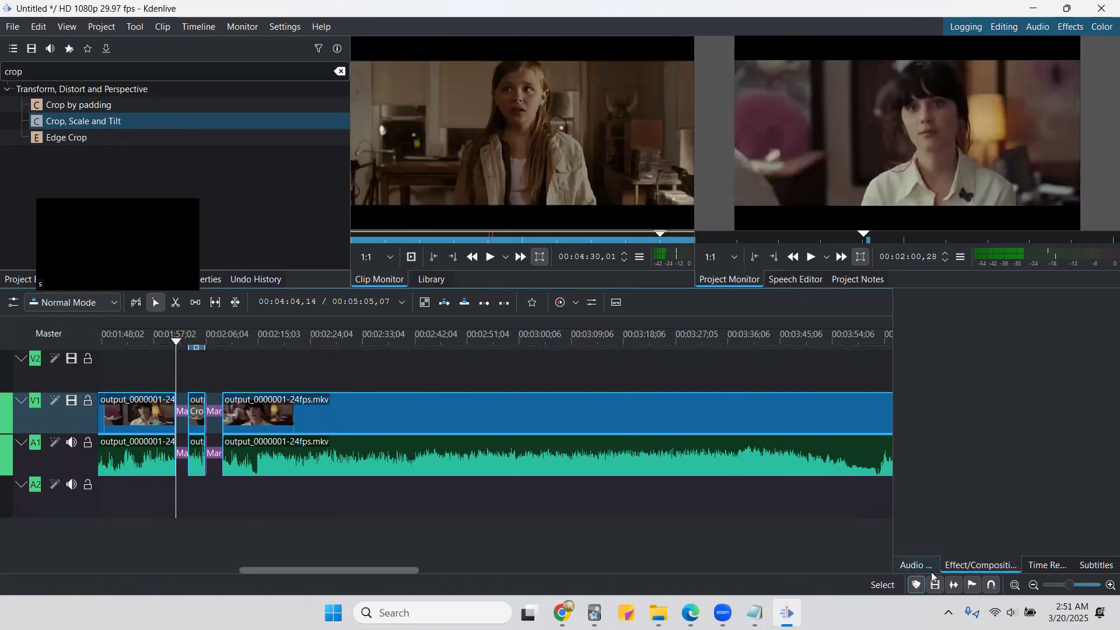